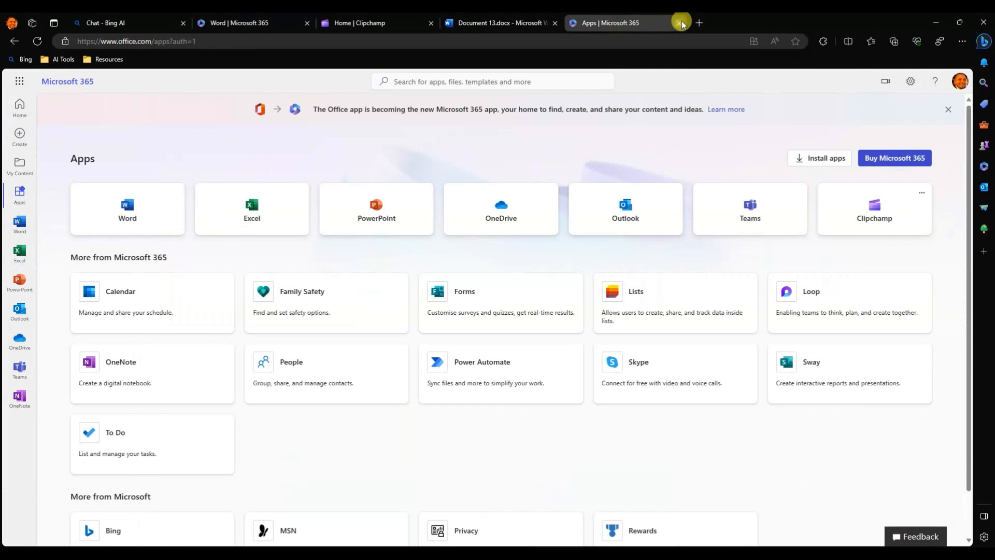
Close the Microsoft 365 Apps page and rename the Word document as Video Script 2.
click(679, 23)
click(116, 88)
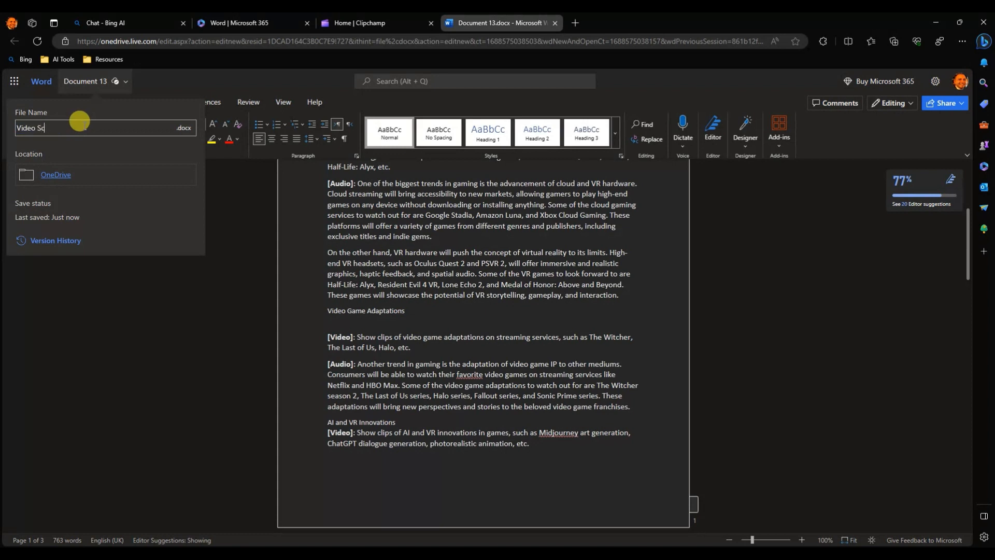
key(Return)
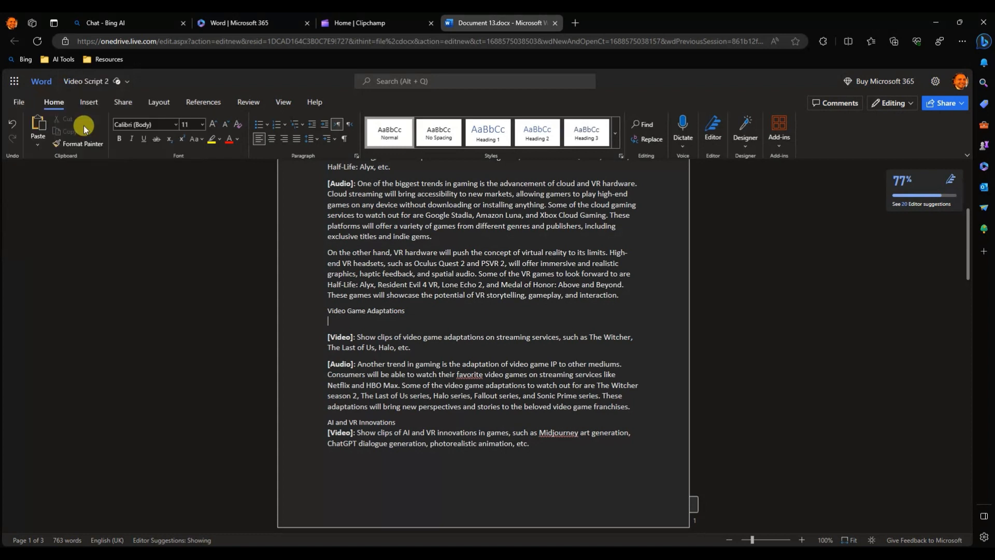
scroll(487, 311, up, 4)
scroll(531, 288, down, 3)
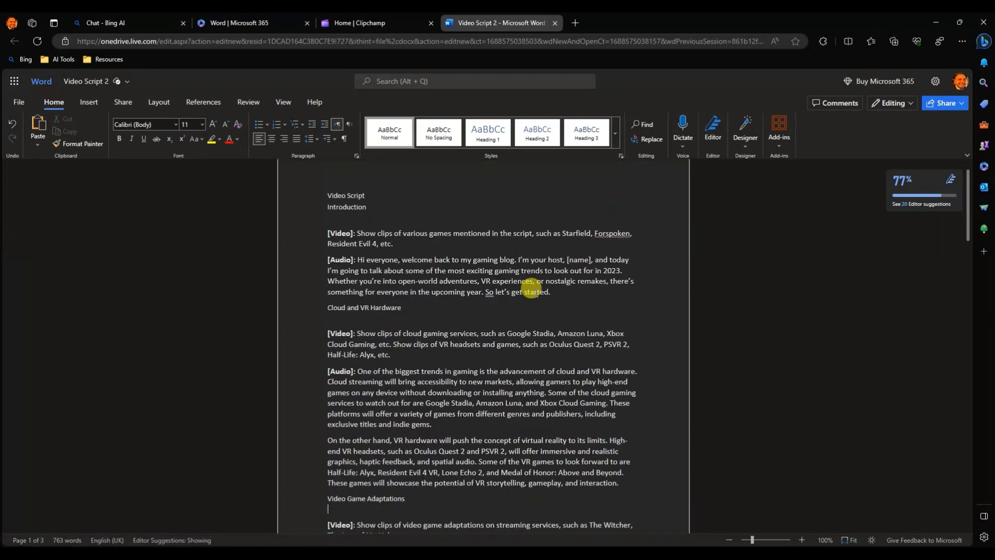
scroll(532, 289, up, 3)
Switch to Clipchamp, create a new video from scratch and open its text-to-speech generator.
click(340, 21)
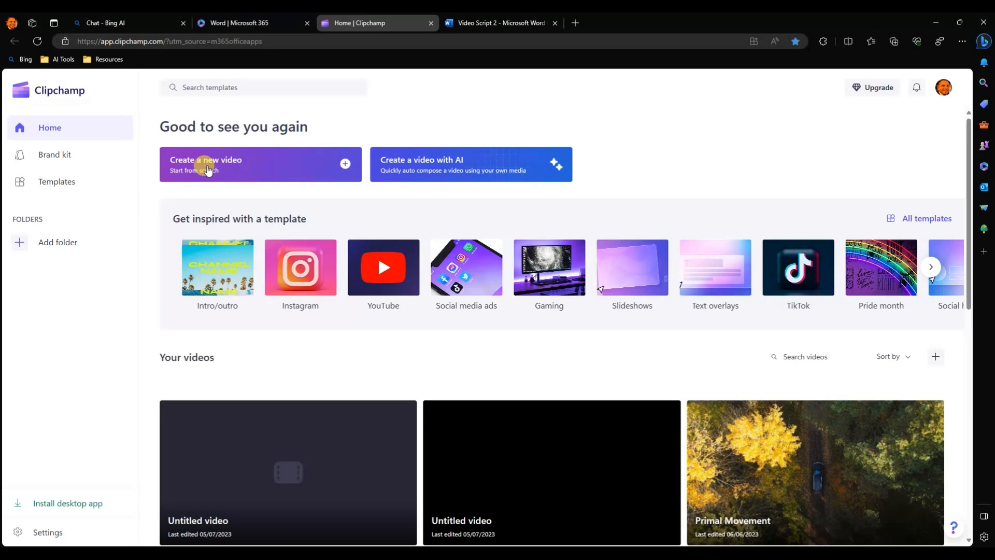
click(206, 165)
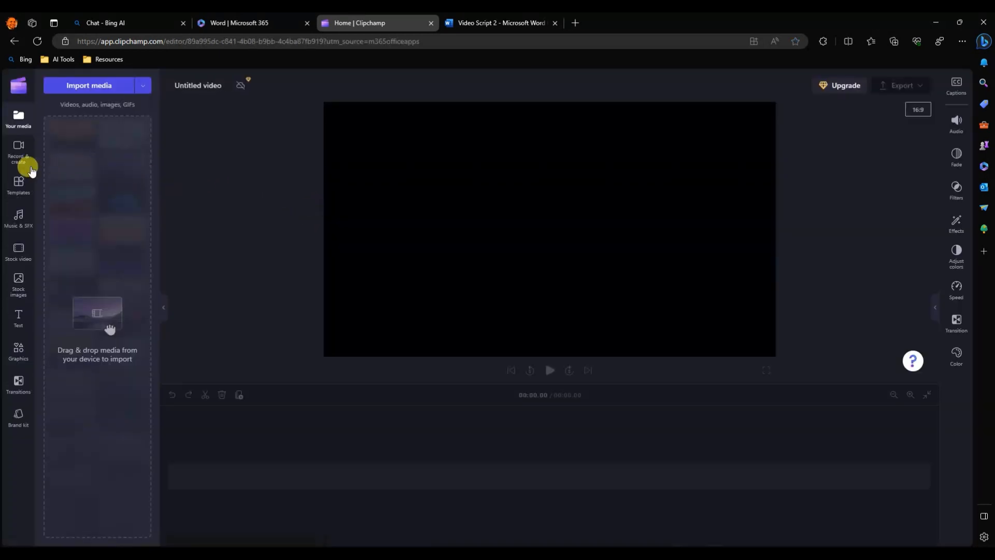
click(18, 155)
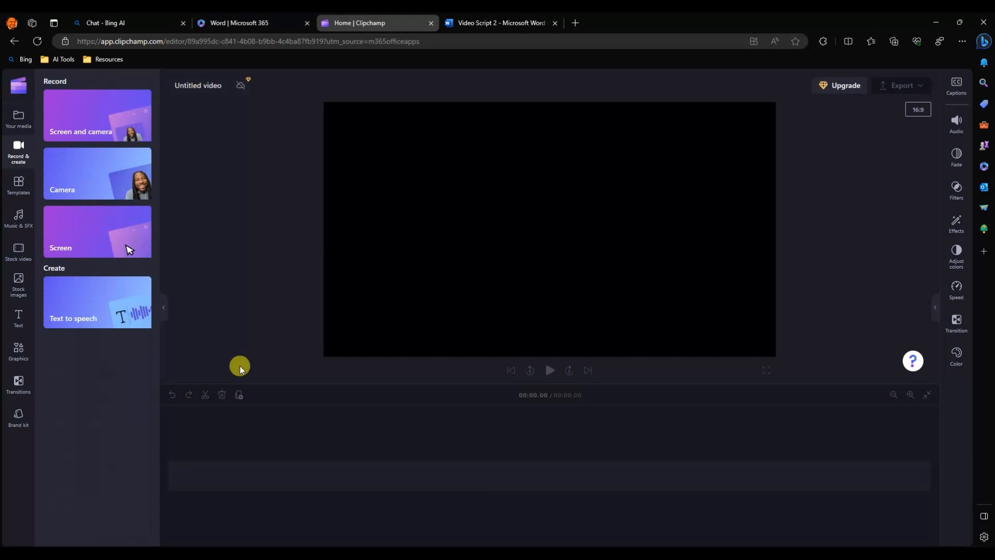
click(107, 310)
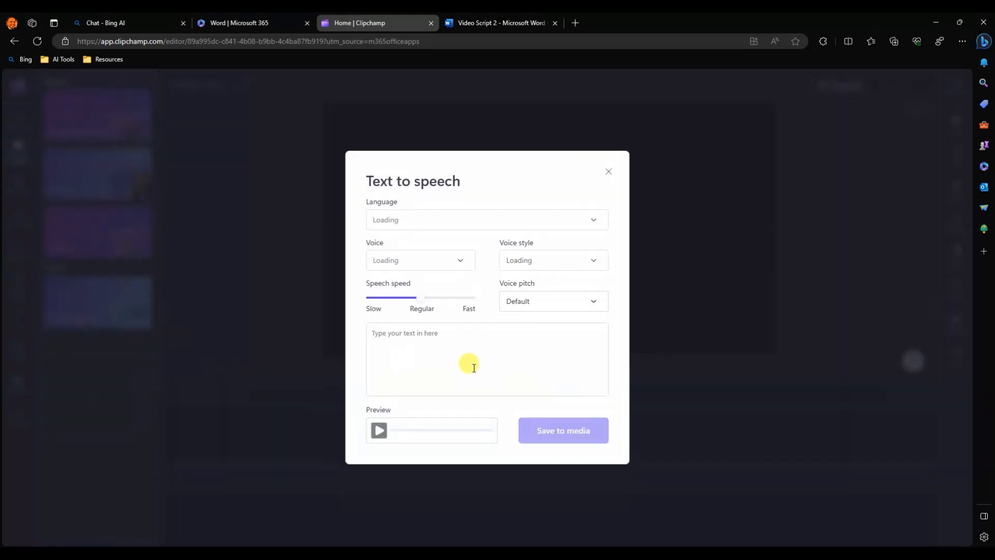
Copy the Introduction's audio paragraph from the Word script into the Clipchamp text-to-speech text, leaving out the [Audio] label.
click(507, 26)
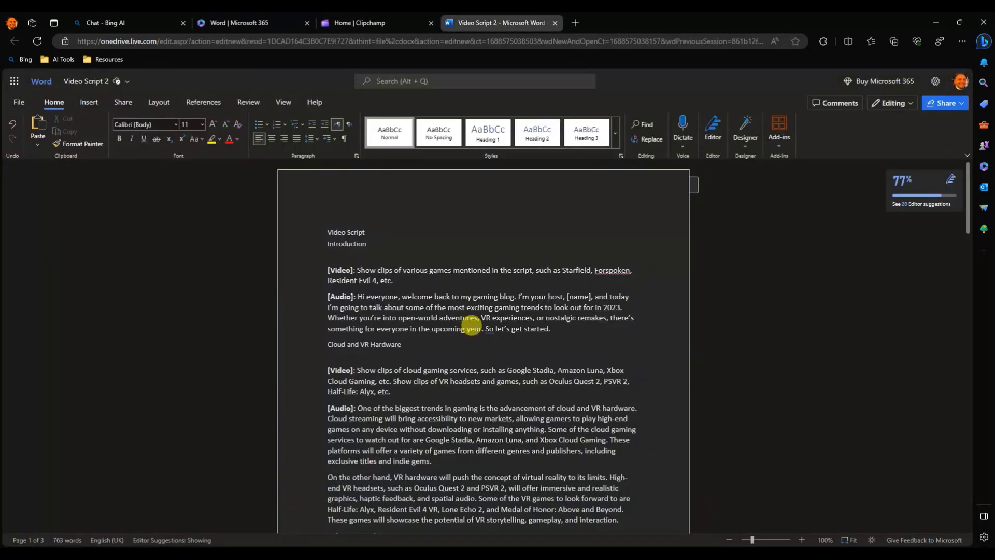
scroll(471, 325, down, 1)
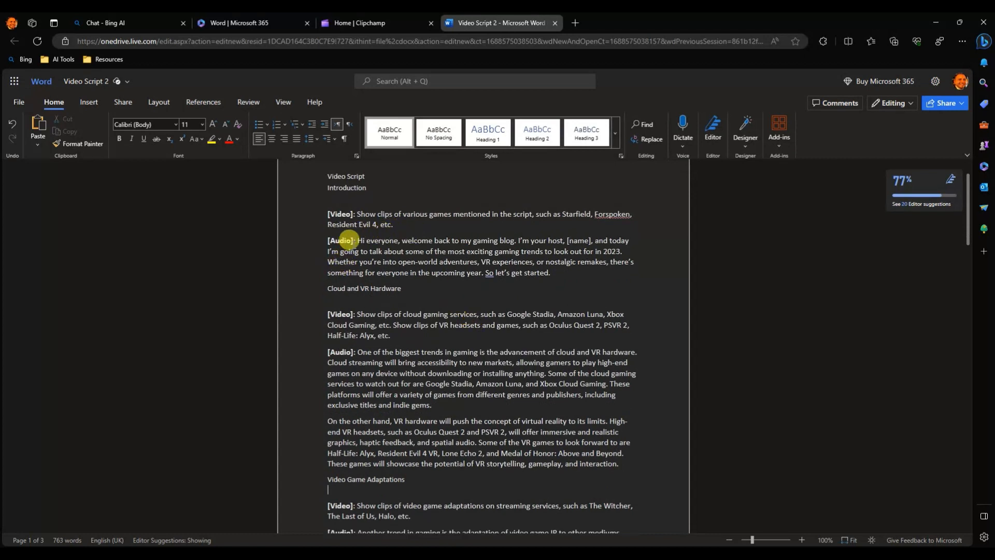
drag(356, 240, 554, 267)
key(ctrl+c)
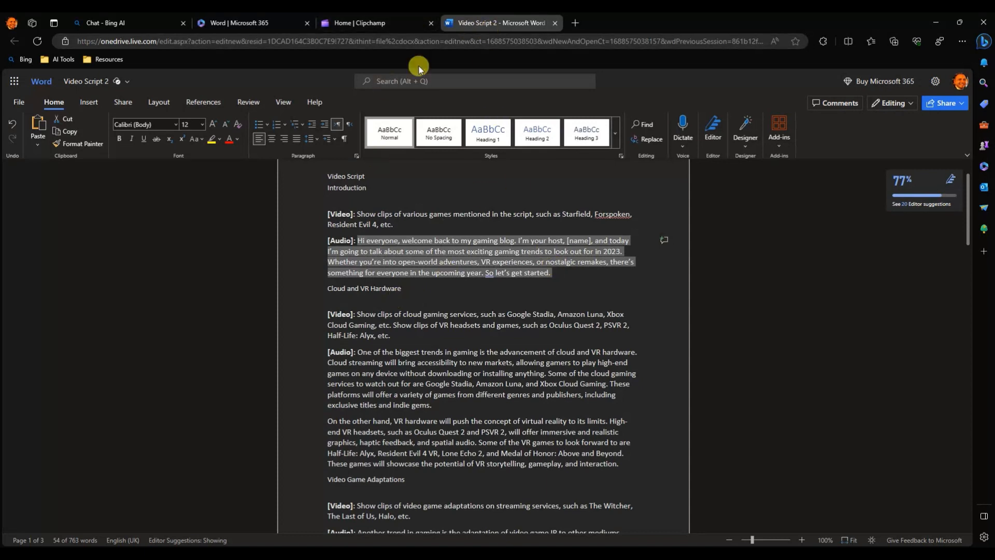
click(357, 25)
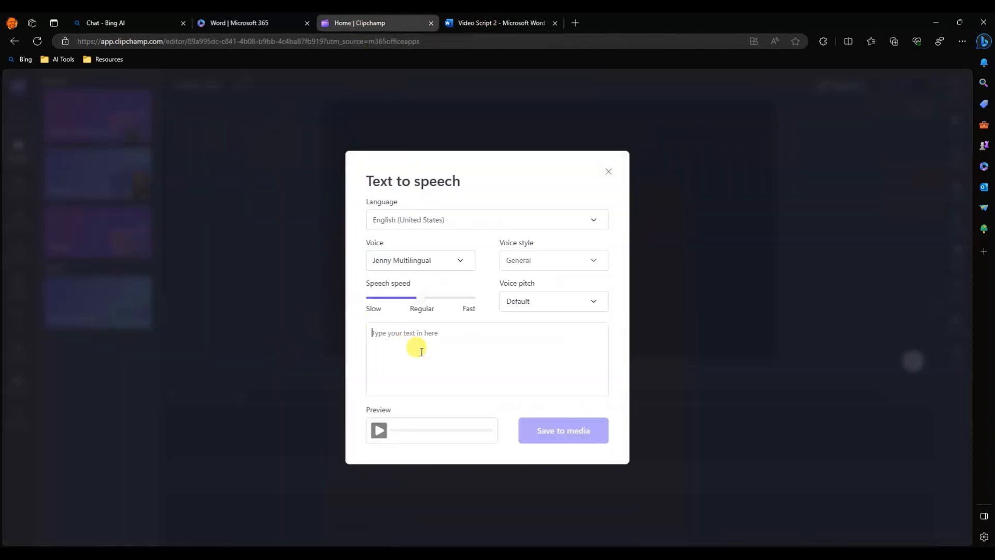
key(ctrl+v)
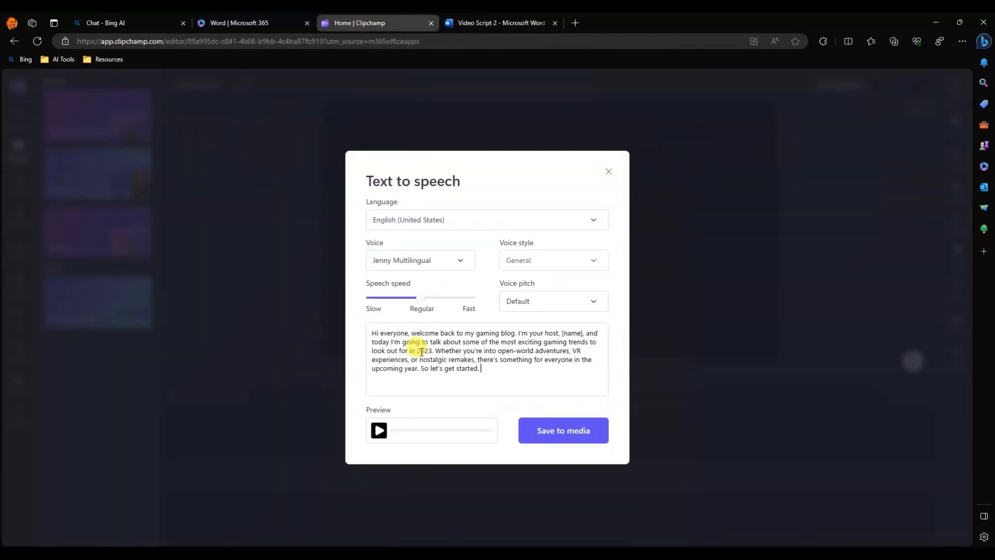
Preview the Introduction narration with the Jenny Multilingual voice.
click(379, 428)
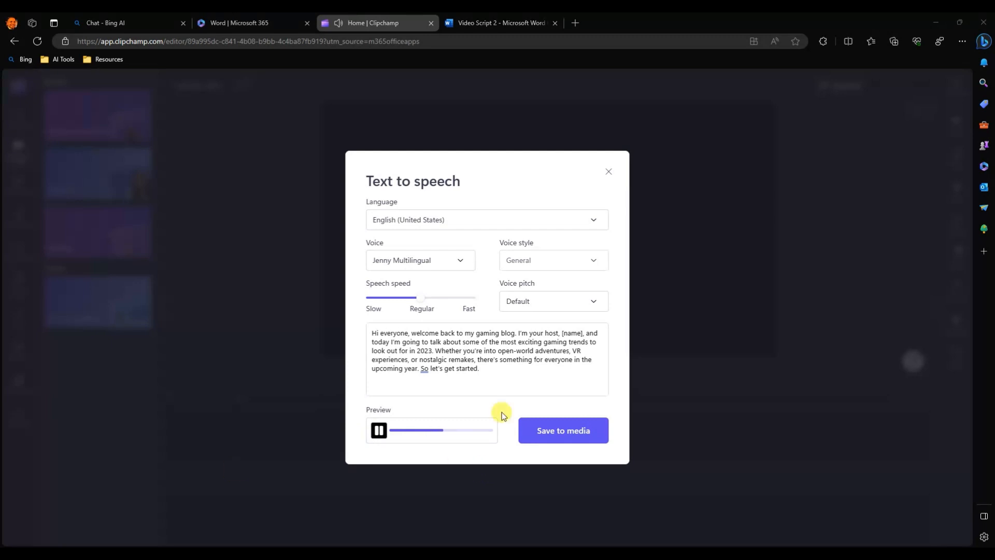
click(379, 430)
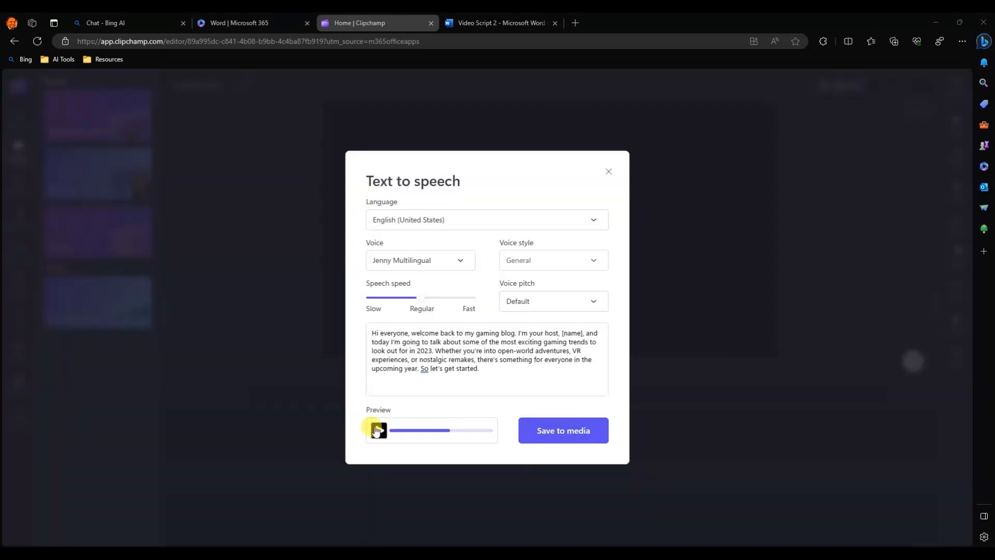
click(392, 435)
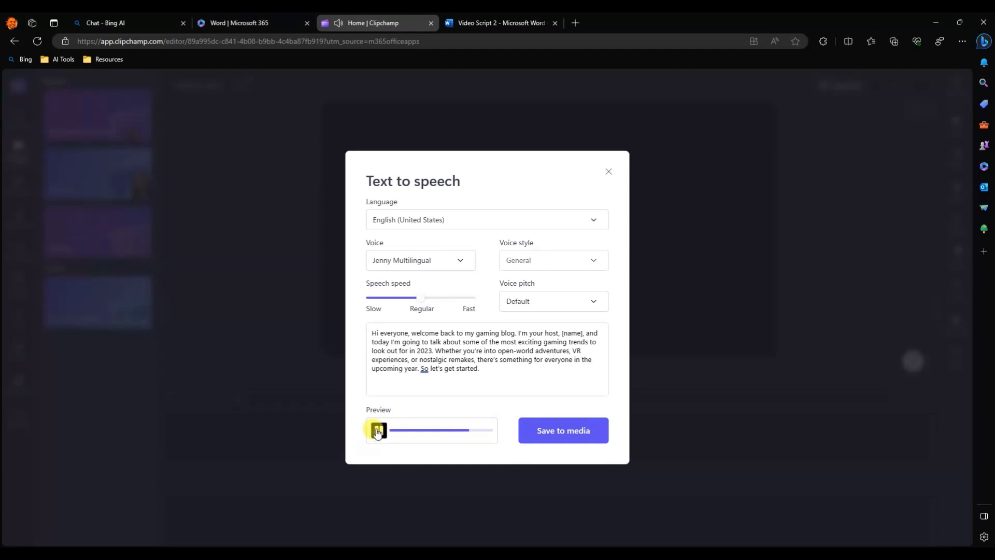
Set the narration voice to Guy and replace the [name] placeholder in the text with the host's first name.
click(463, 259)
click(413, 328)
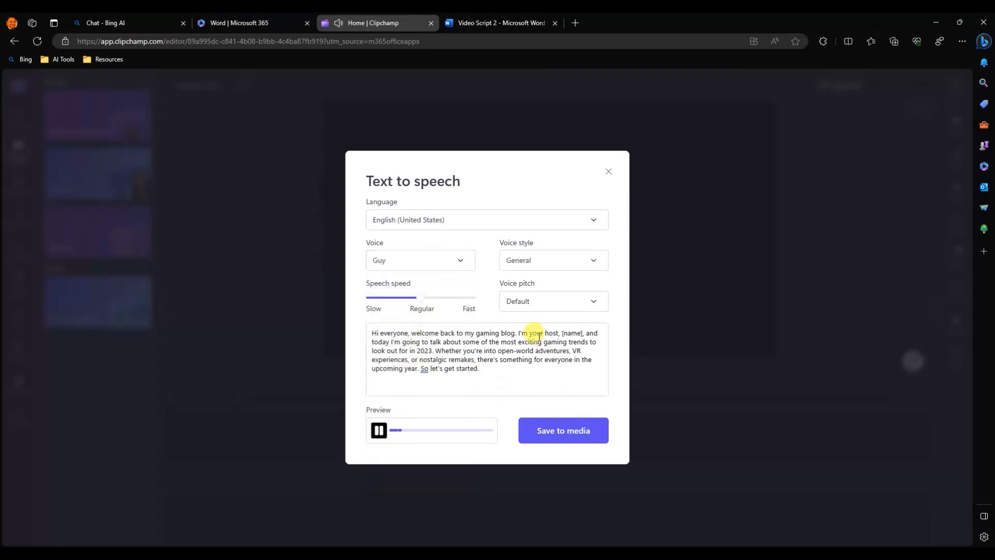
click(378, 430)
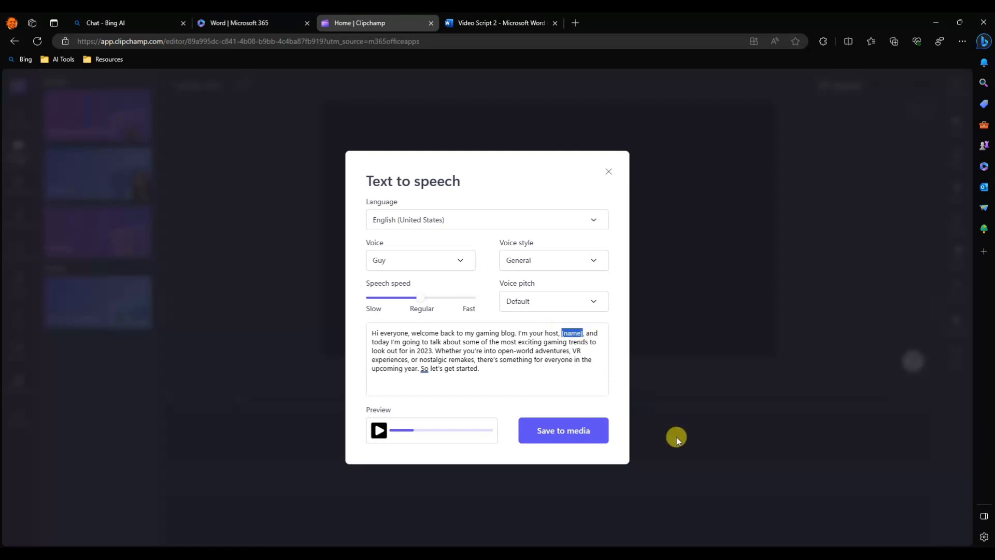
text(Lewis)
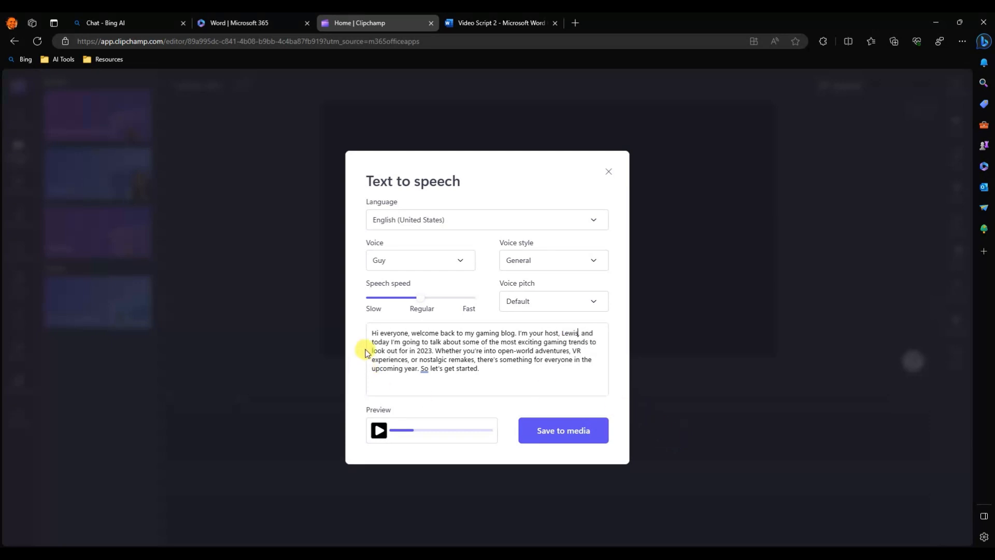
Save the Introduction narration to the media library and place it at the start of the timeline.
click(378, 430)
click(578, 436)
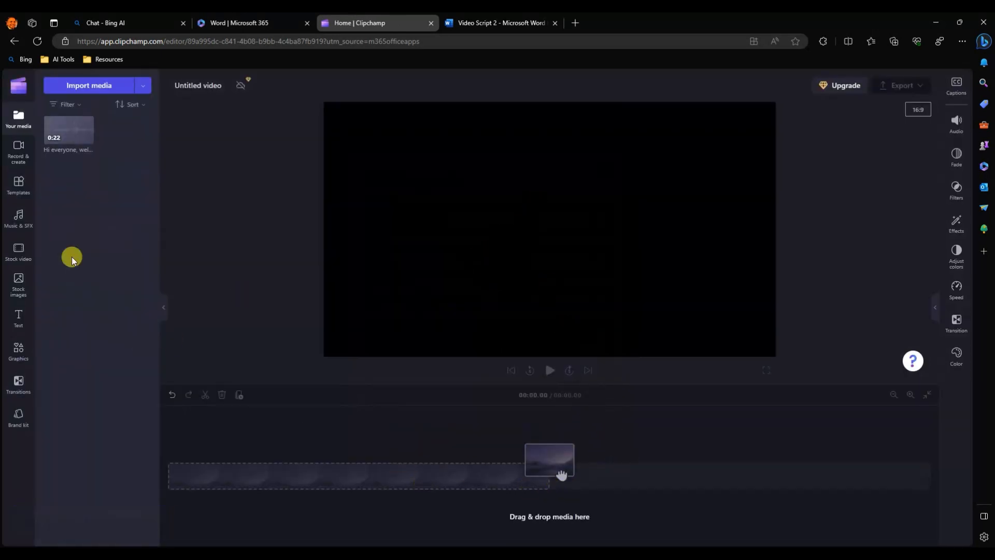
mouse_move(53, 130)
drag(53, 130, 179, 489)
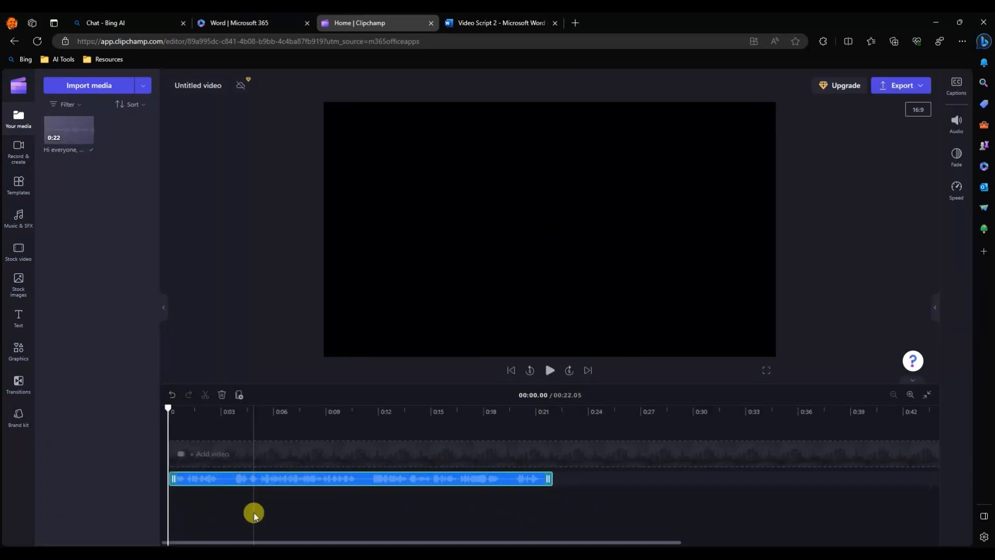
Copy both audio paragraphs of the Cloud and VR Hardware section from the Word script.
click(491, 24)
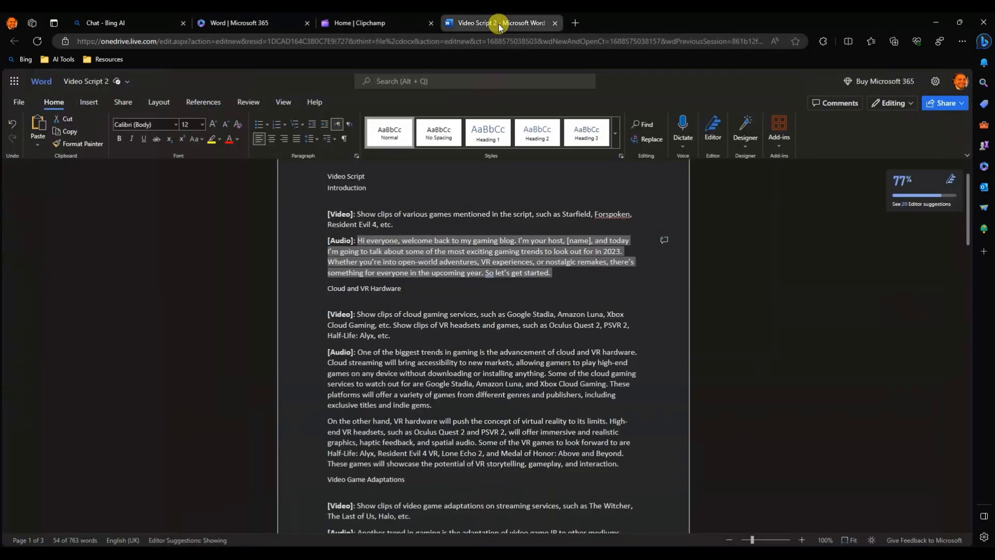
scroll(363, 415, down, 1)
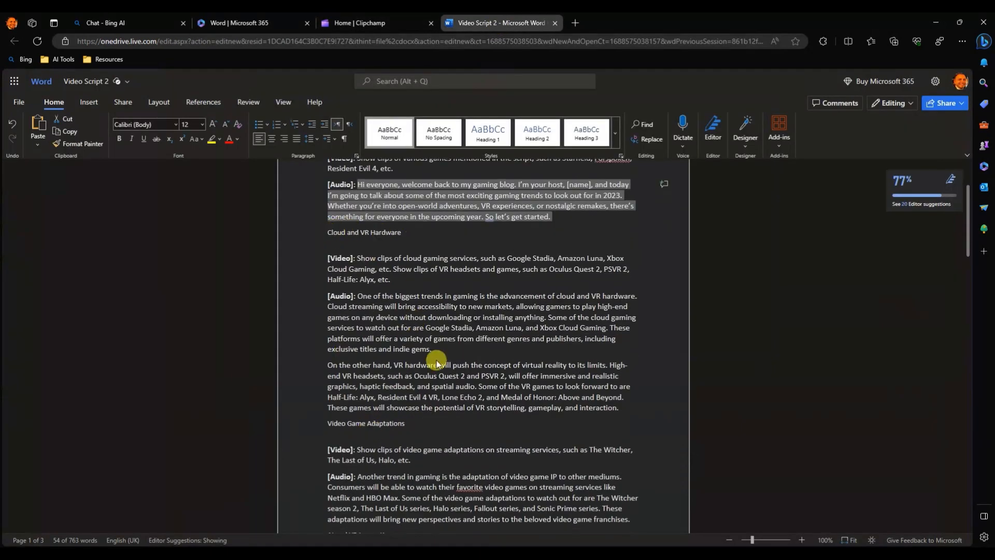
scroll(415, 311, down, 1)
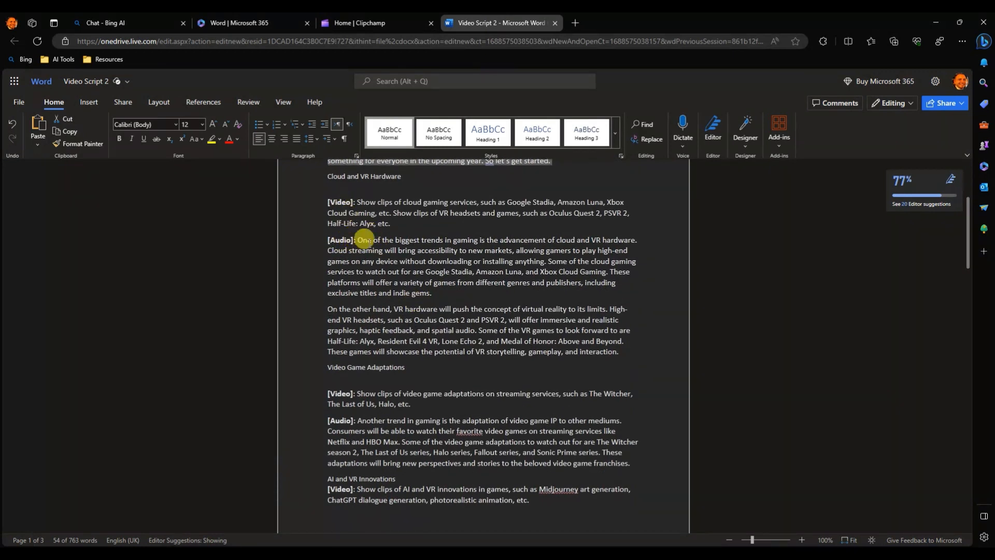
drag(357, 240, 403, 357)
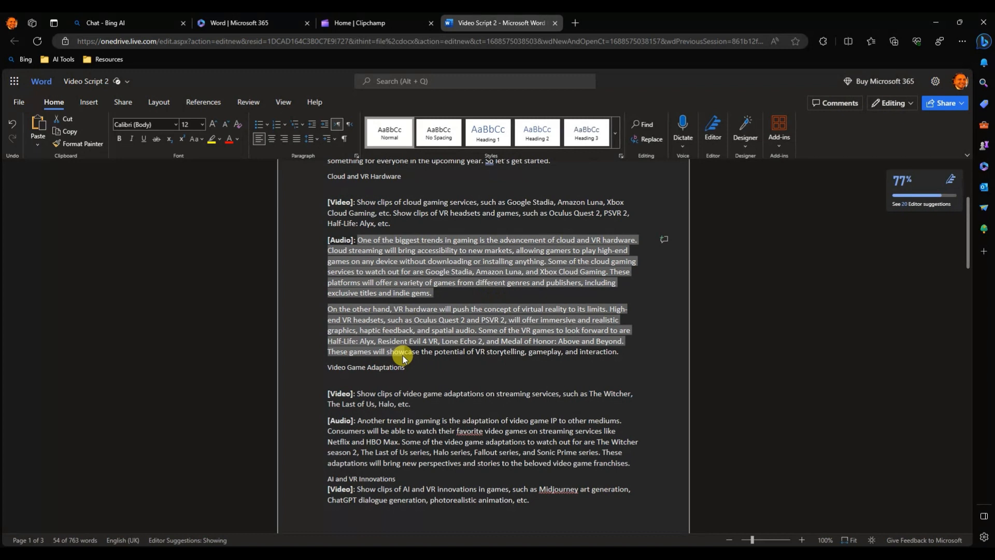
drag(403, 358, 617, 350)
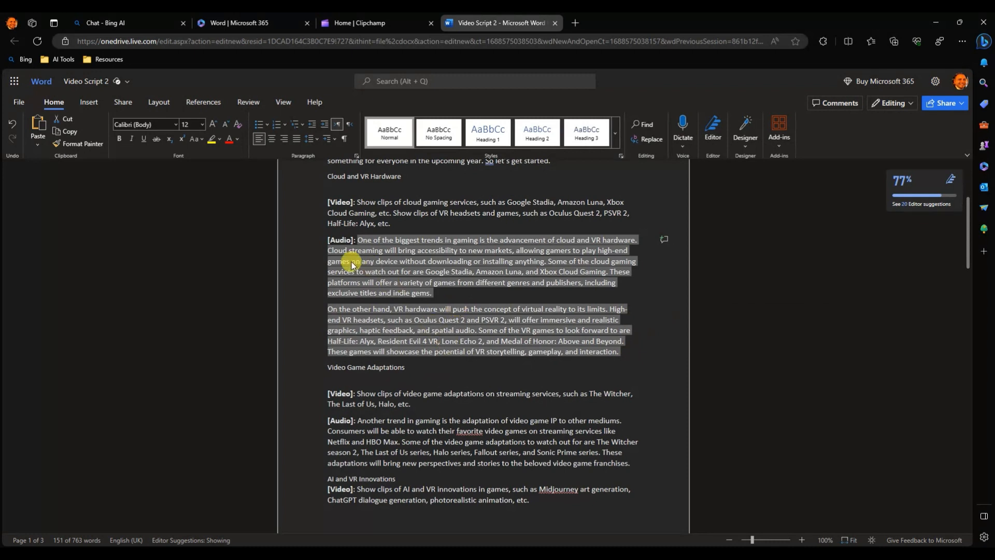
Start a new text-to-speech narration in Clipchamp and paste the copied Cloud and VR Hardware paragraphs as its text.
click(370, 27)
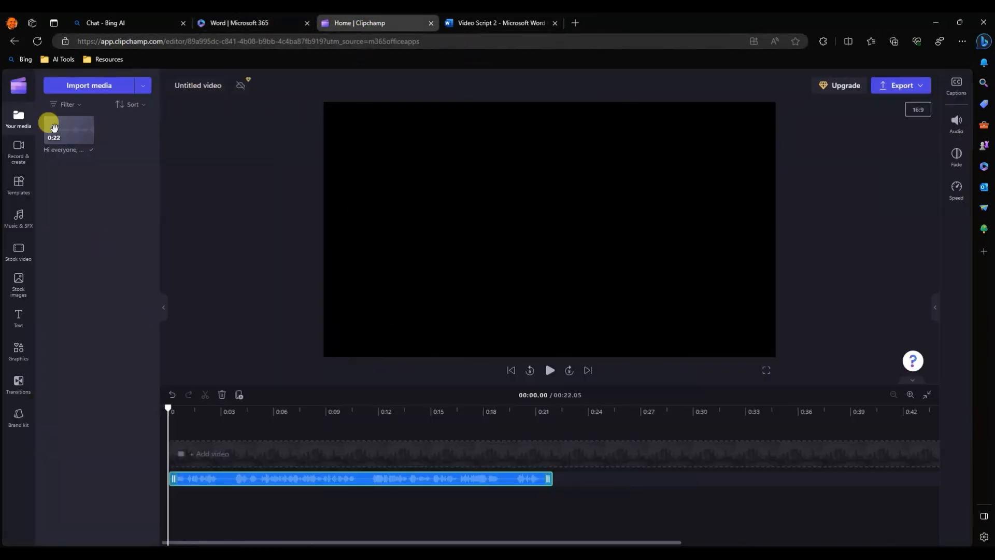
click(18, 151)
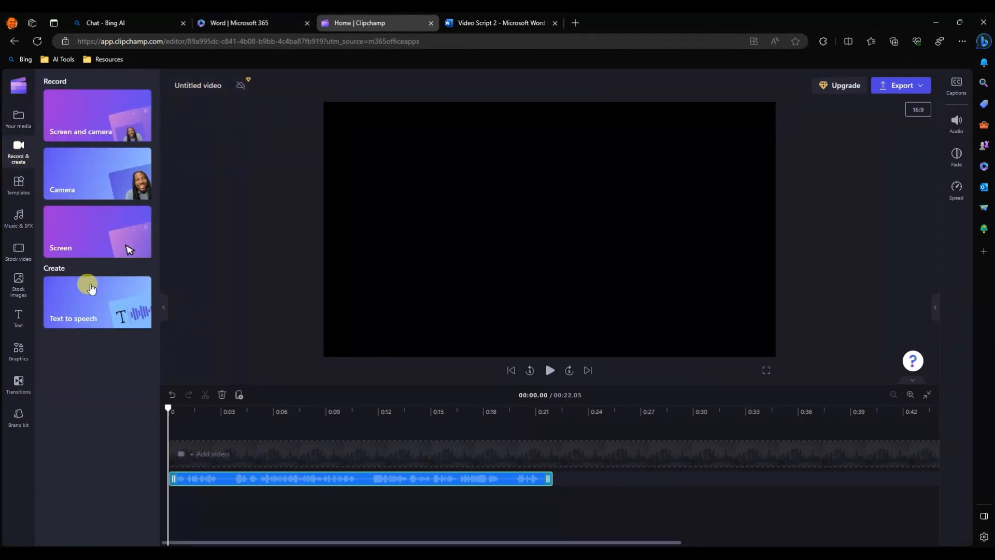
click(101, 319)
click(433, 349)
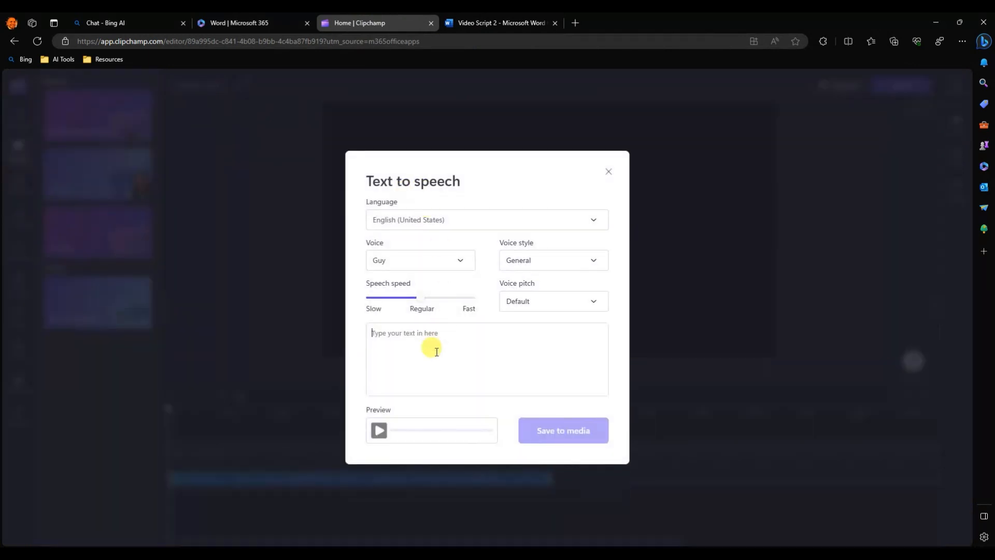
key(ctrl+v)
scroll(462, 344, up, 5)
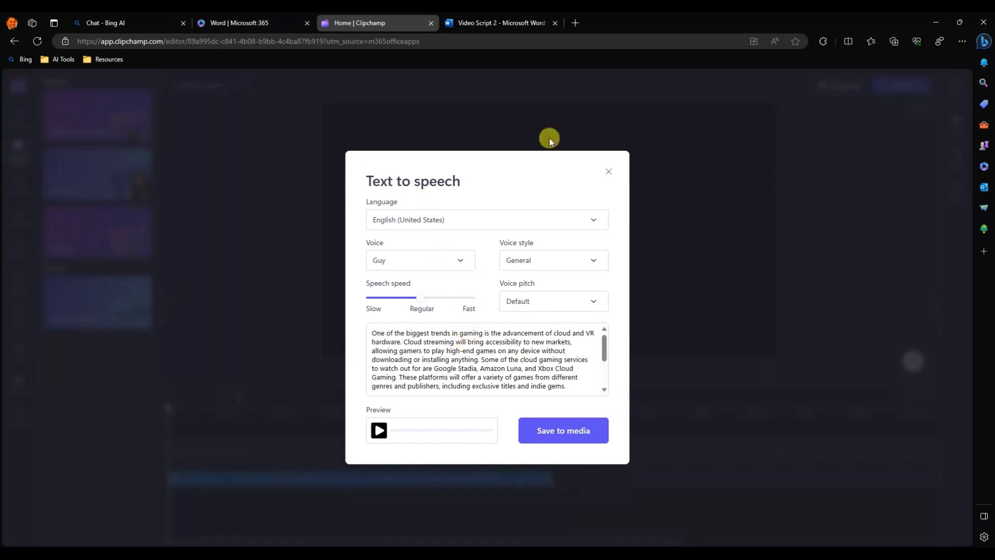
Copy the heading "Cloud and VR Hardware" from the Word script onto its own line above the narration text in Clipchamp.
click(505, 23)
scroll(396, 232, up, 3)
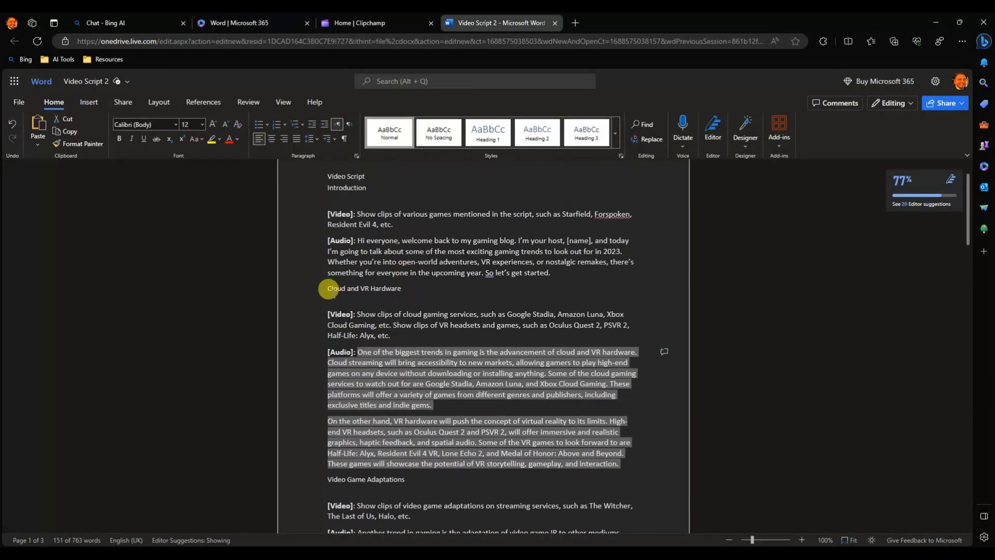
drag(323, 287, 417, 291)
key(ctrl+c)
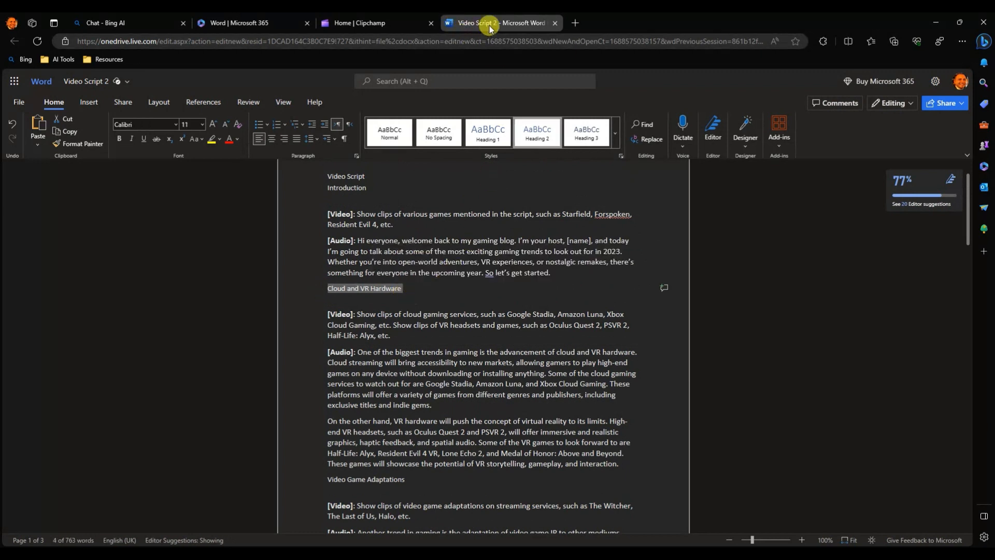
click(348, 23)
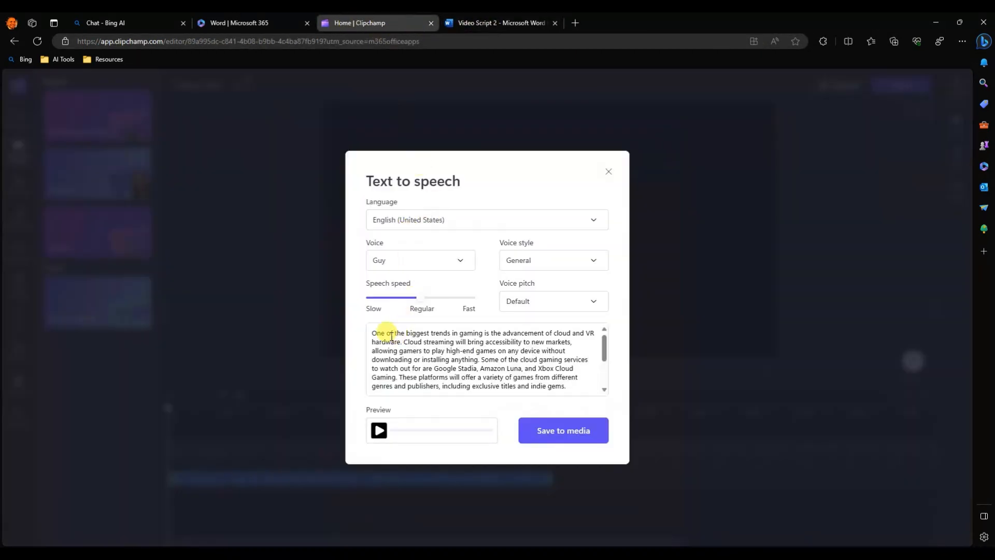
click(374, 335)
key(ctrl+v)
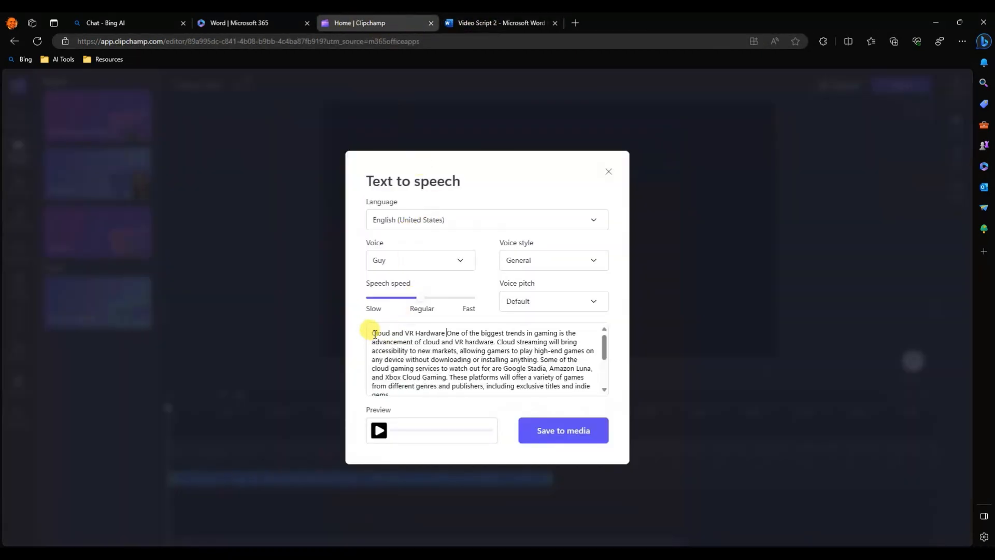
key(Return)
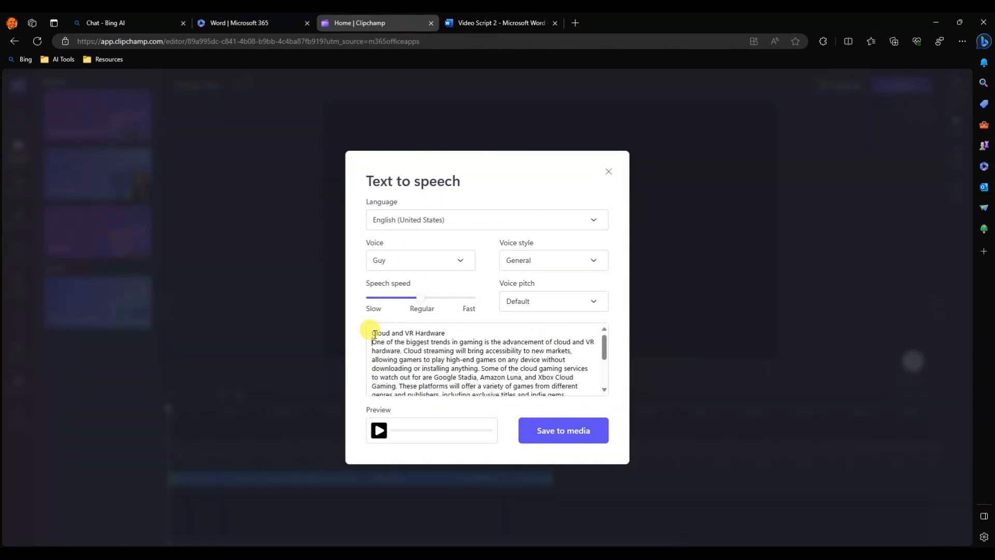
Set the Cloud and VR Hardware narration's voice to Ashley, then preview the speech while checking its text.
click(422, 257)
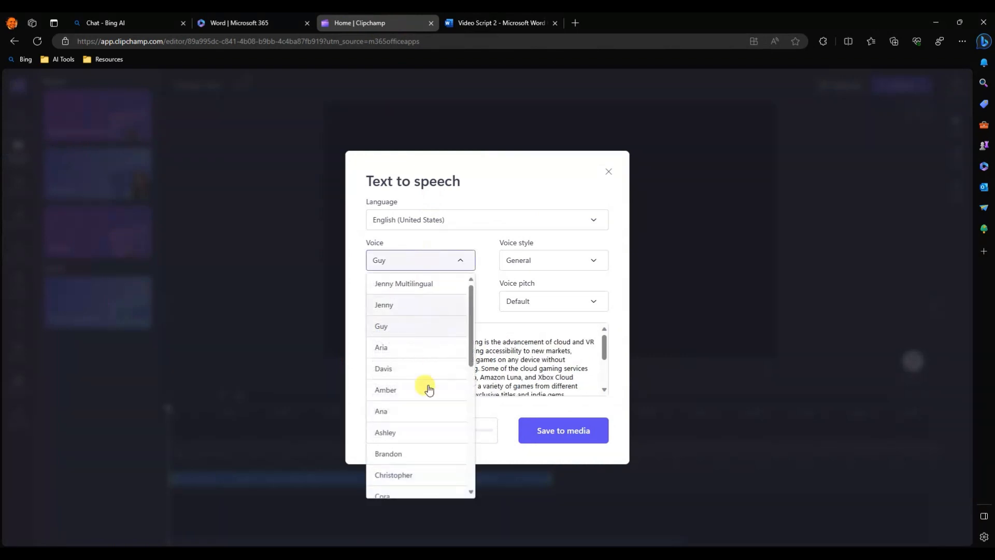
click(409, 436)
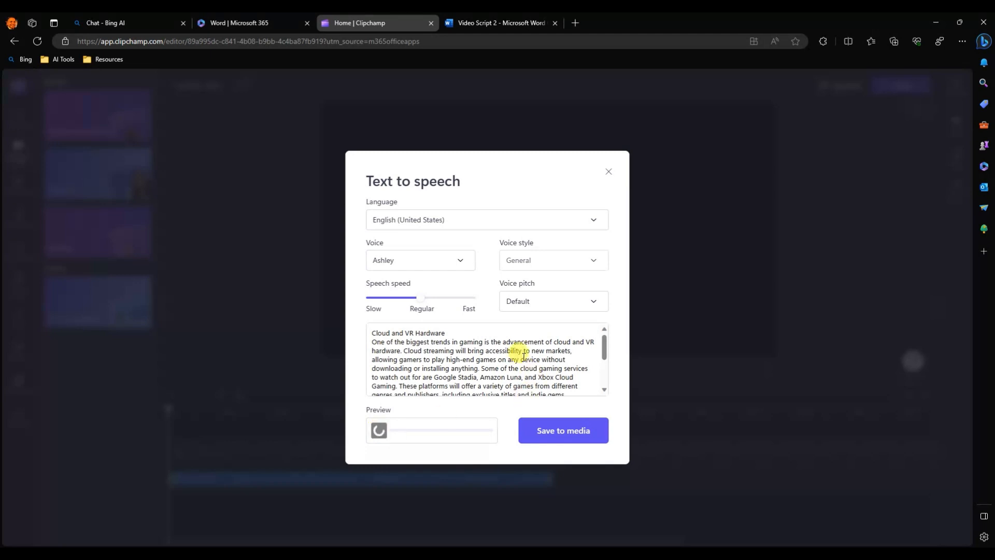
scroll(524, 349, down, 2)
scroll(517, 362, down, 1)
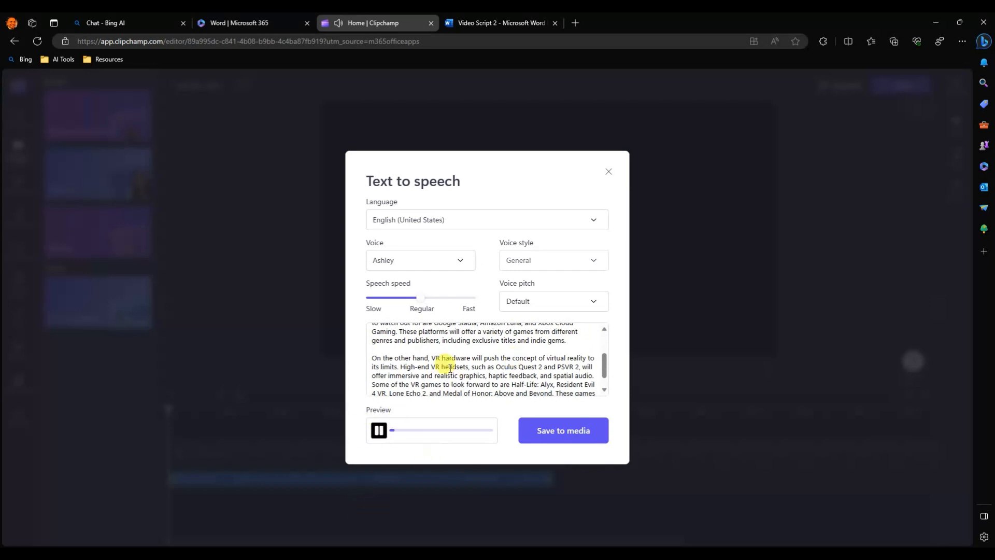
scroll(458, 363, down, 2)
scroll(459, 362, up, 4)
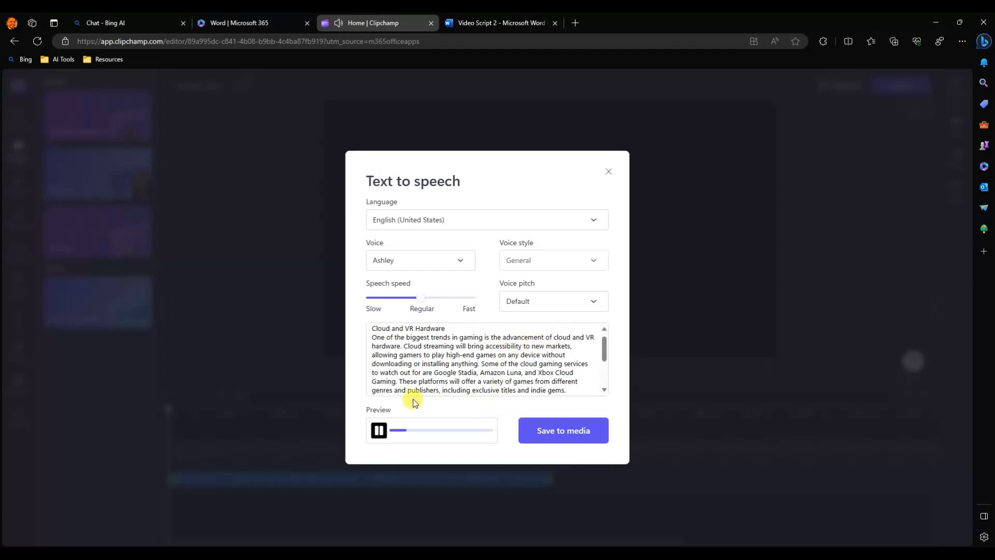
Save the Cloud and VR Hardware narration to the media library and place it directly after the Introduction clip on the timeline.
click(562, 431)
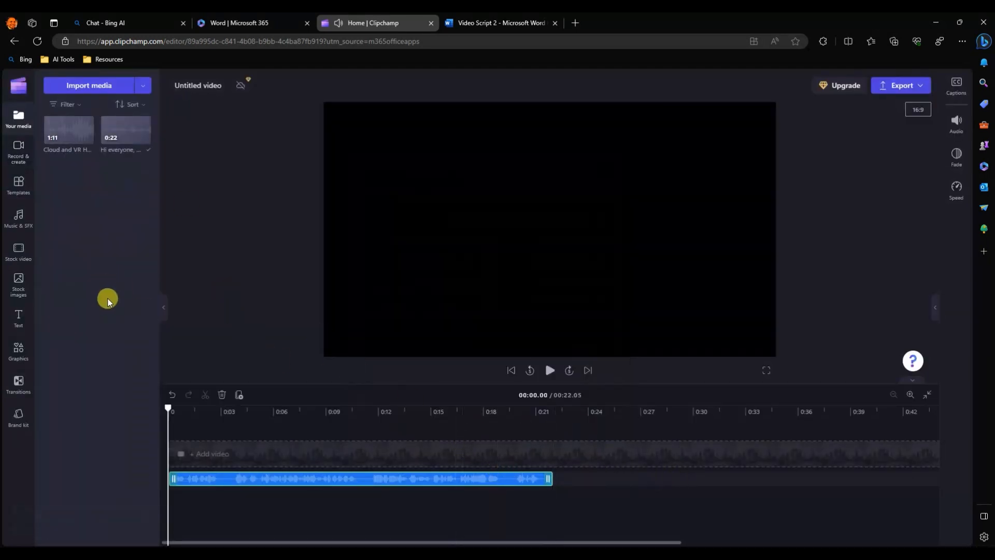
drag(57, 129, 562, 468)
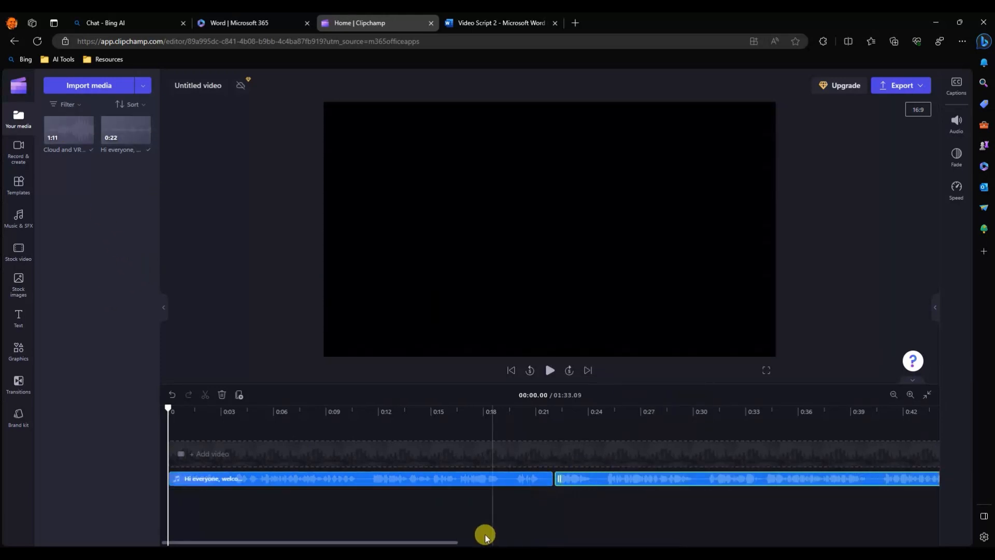
drag(448, 541, 925, 517)
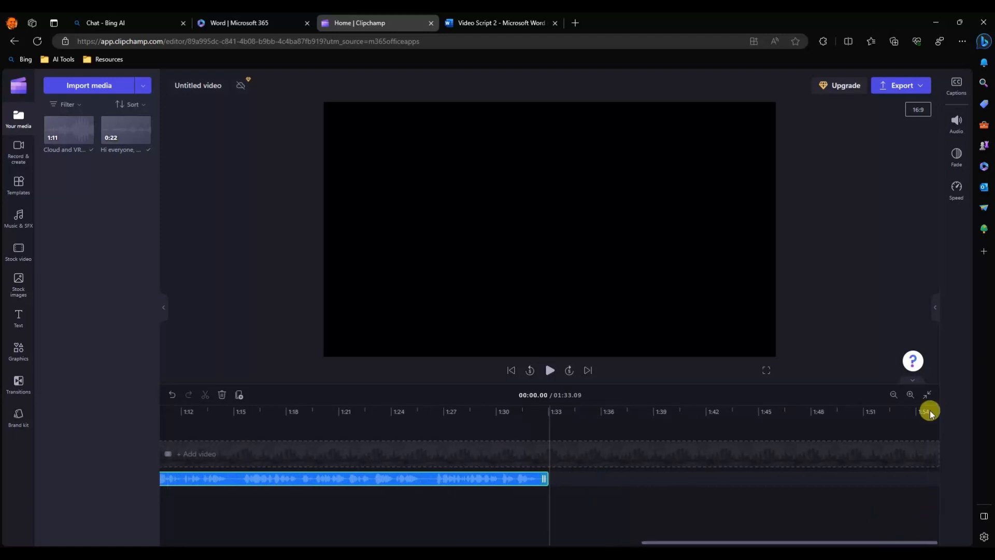
click(893, 395)
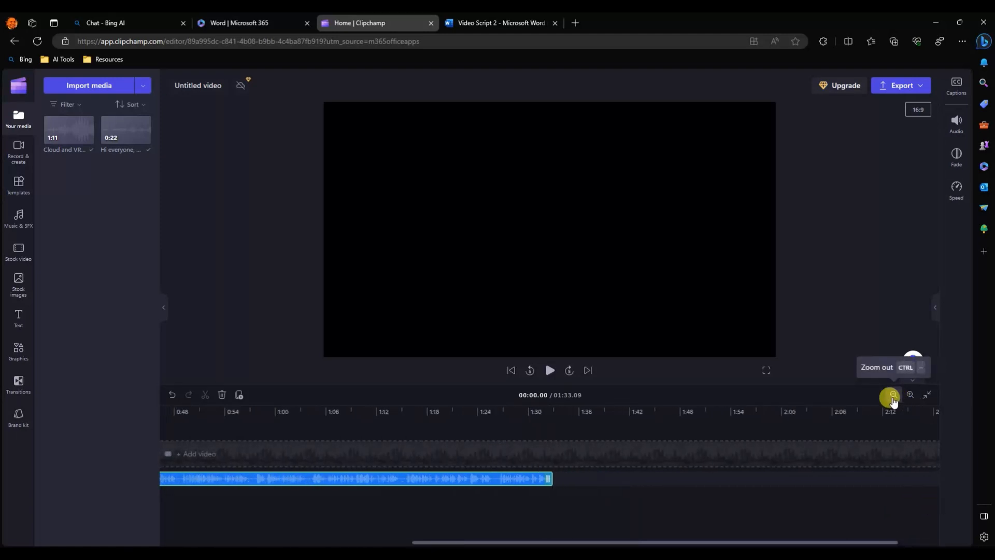
Copy the audio paragraph of the Video Game Adaptations section from the Word script.
click(487, 22)
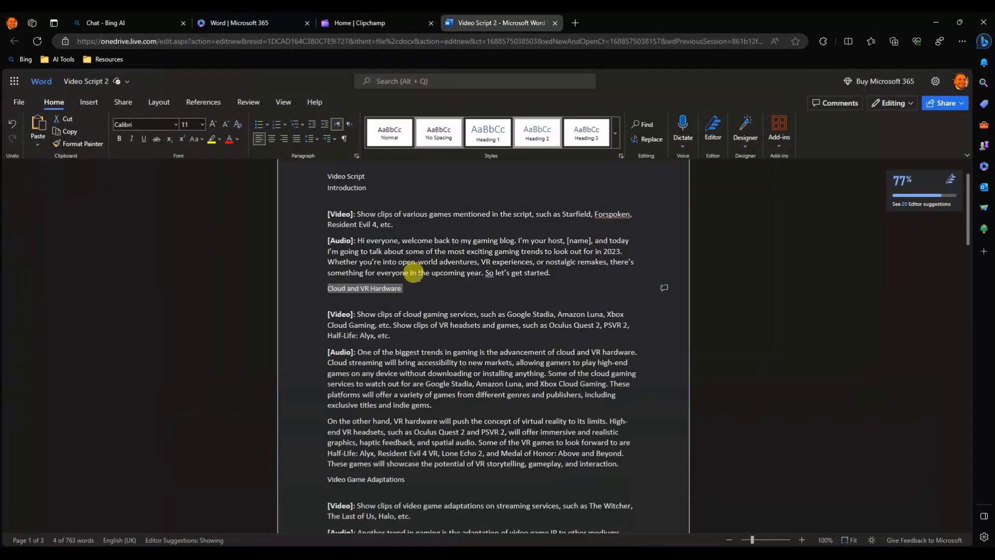
scroll(386, 325, down, 1)
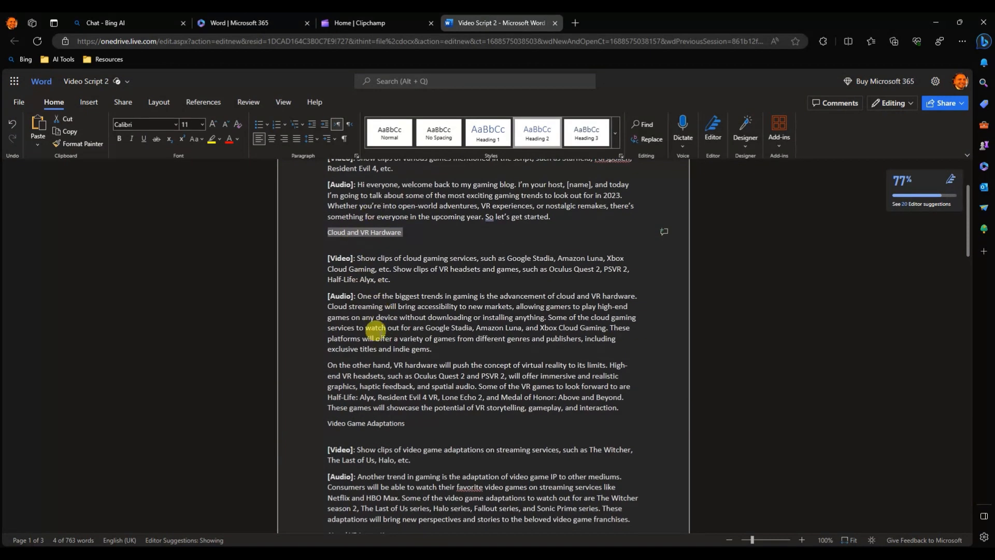
scroll(377, 331, down, 1)
scroll(407, 244, up, 3)
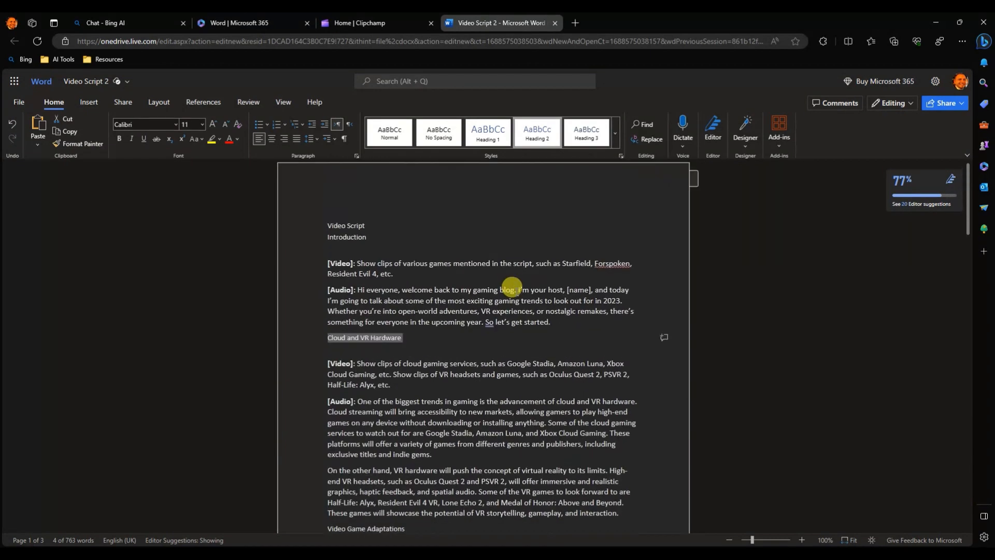
scroll(439, 339, down, 5)
scroll(437, 231, up, 2)
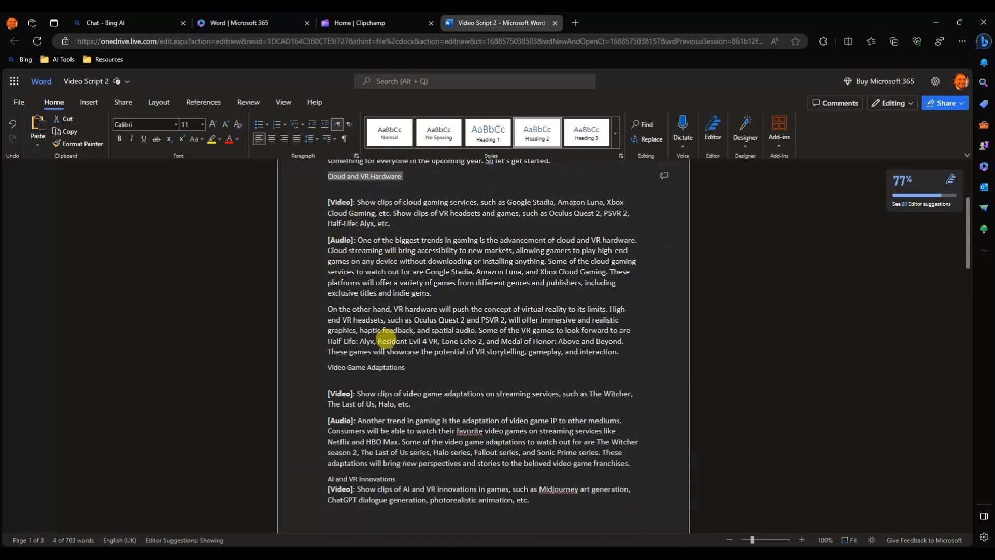
scroll(377, 415, down, 2)
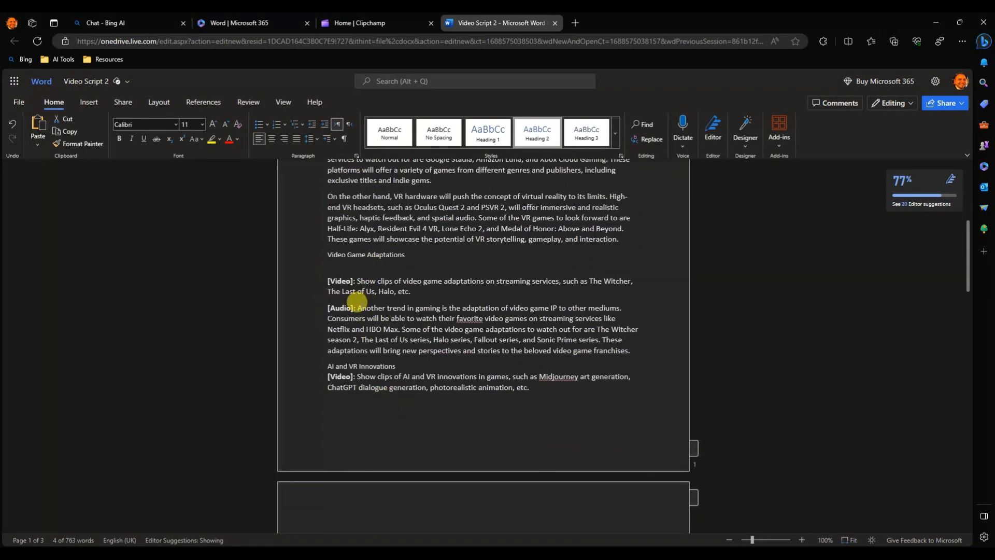
drag(357, 308, 648, 352)
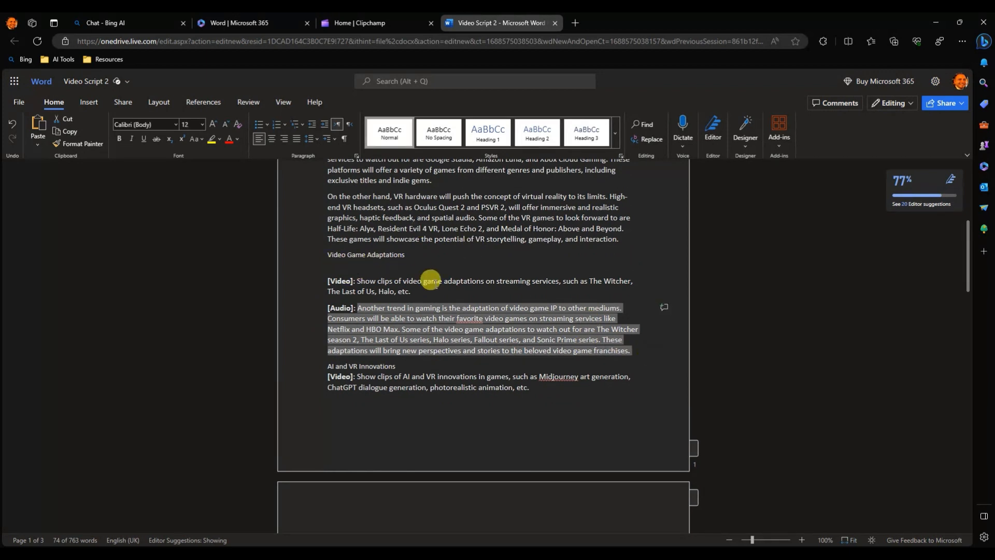
Start a new text-to-speech narration in Clipchamp and paste the copied Video Game Adaptations paragraph as its text.
click(360, 23)
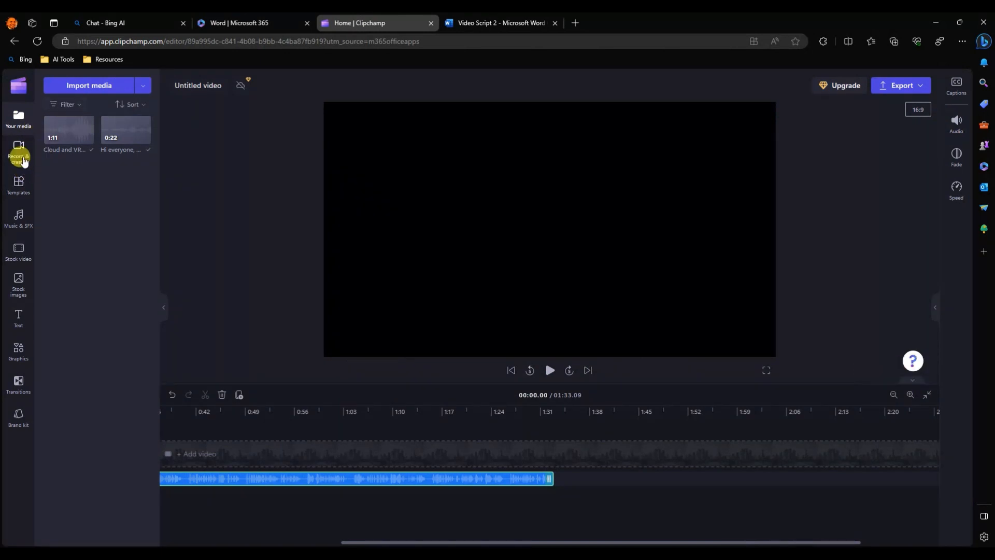
click(18, 152)
click(386, 351)
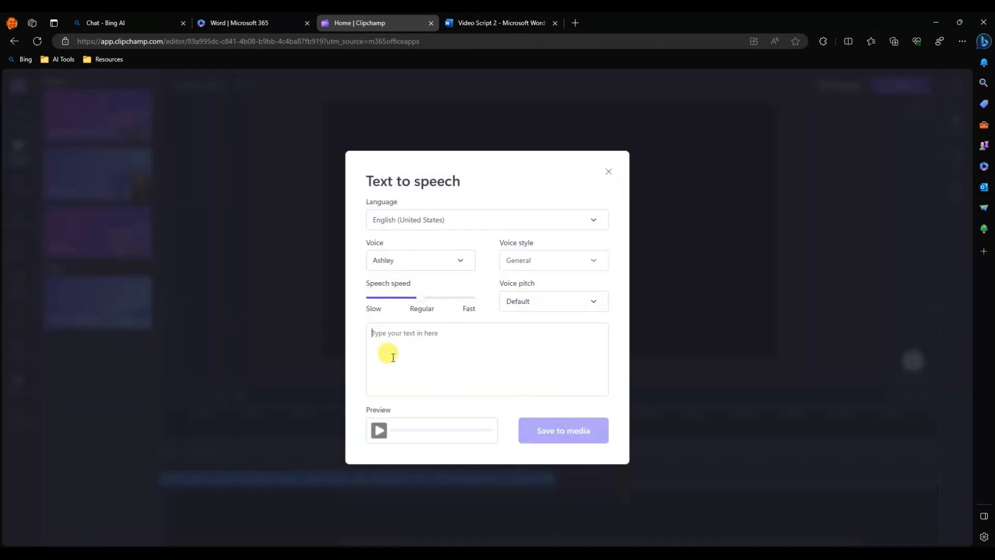
key(ctrl+v)
Set the Video Game Adaptations narration's voice to Brandon and preview the speech.
click(443, 265)
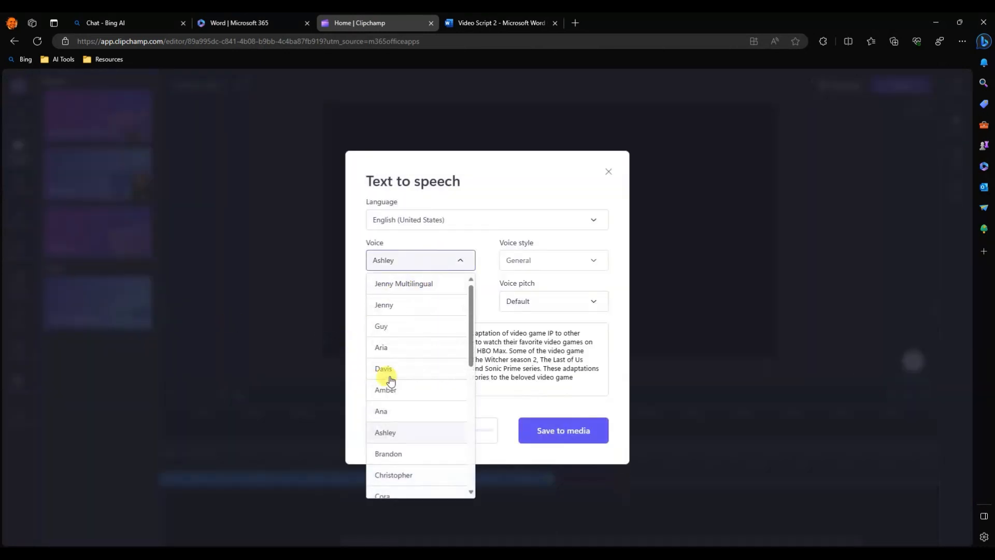
scroll(384, 402, down, 3)
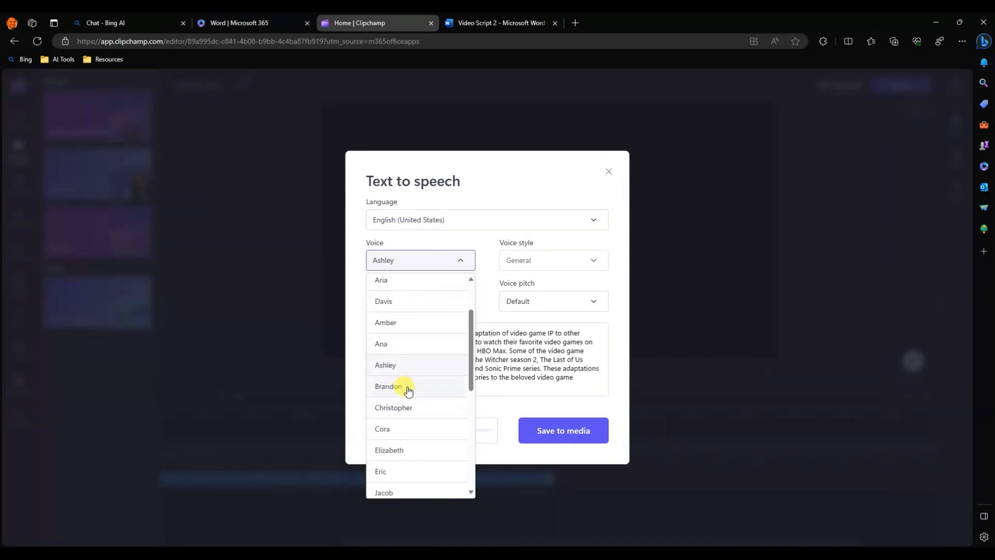
click(409, 391)
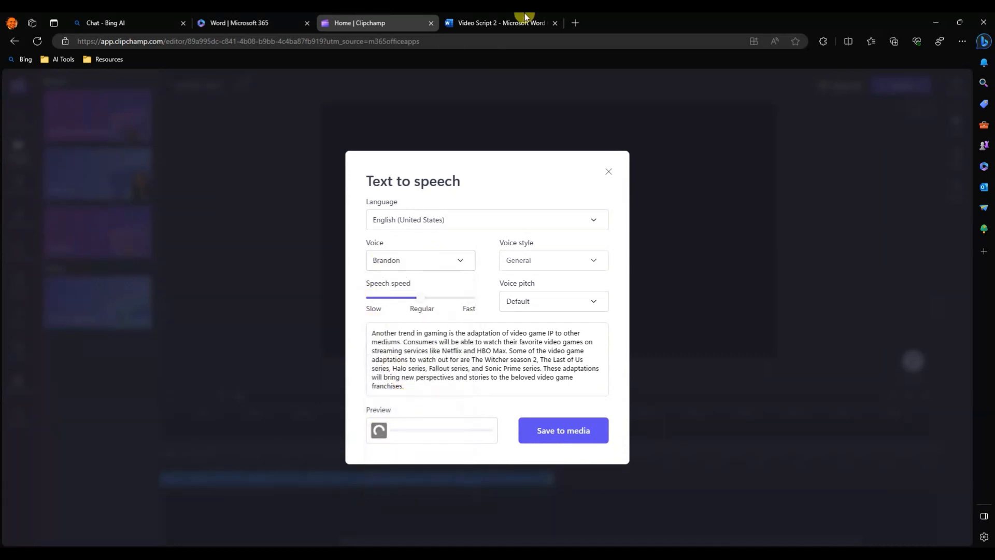
Copy the heading "Video Game Adaptations" from the Word script onto its own line above the narration text in Clipchamp.
click(508, 21)
scroll(328, 337, up, 1)
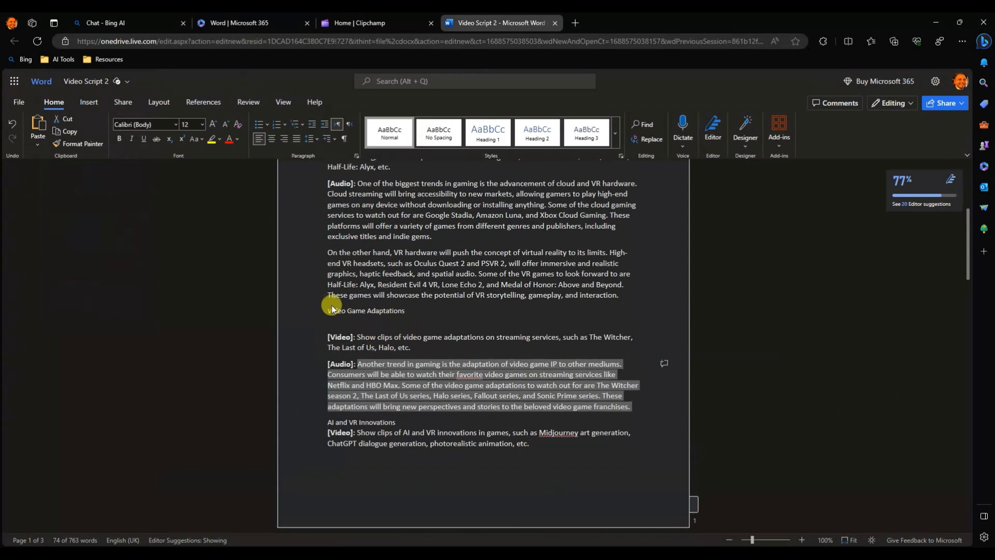
drag(334, 310, 409, 311)
key(ctrl+c)
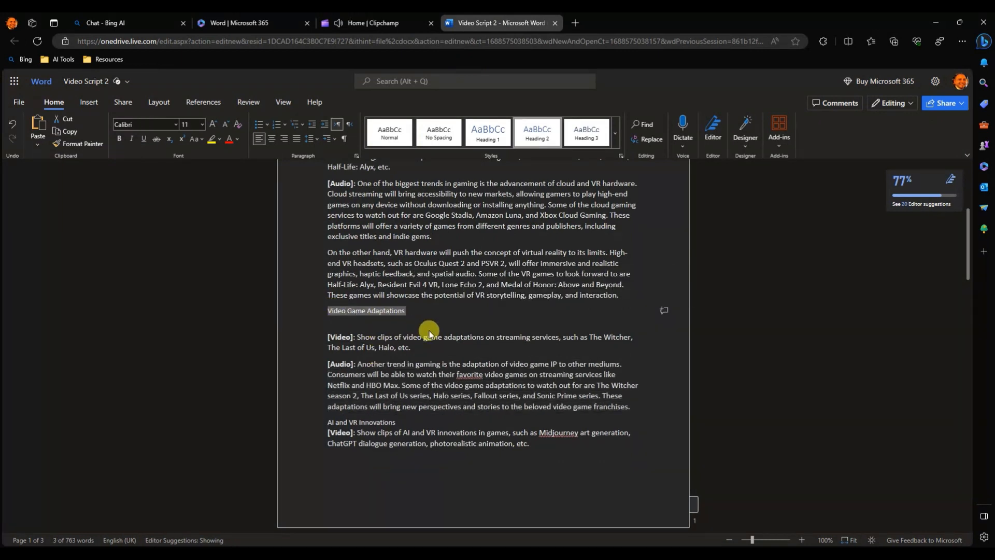
click(364, 27)
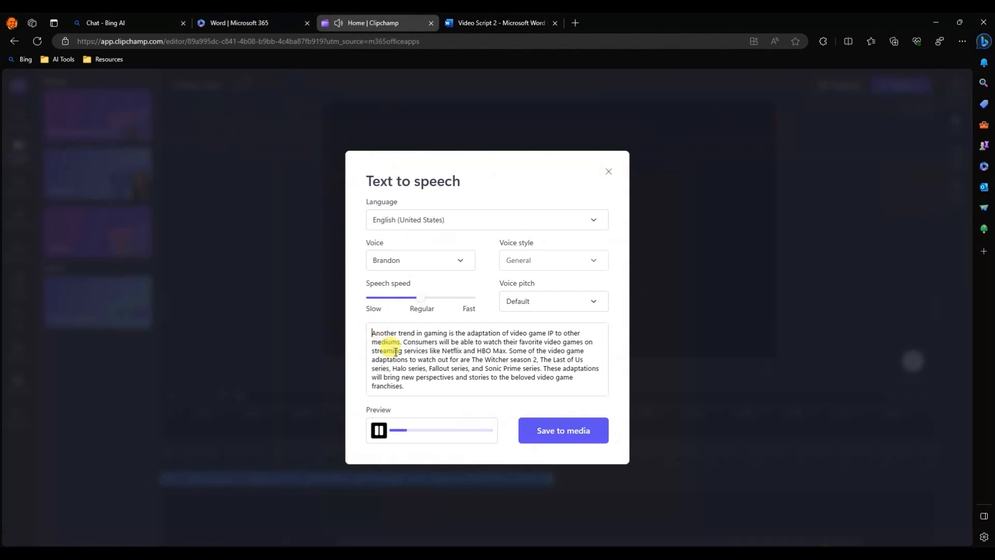
key(ctrl+v)
key(Return)
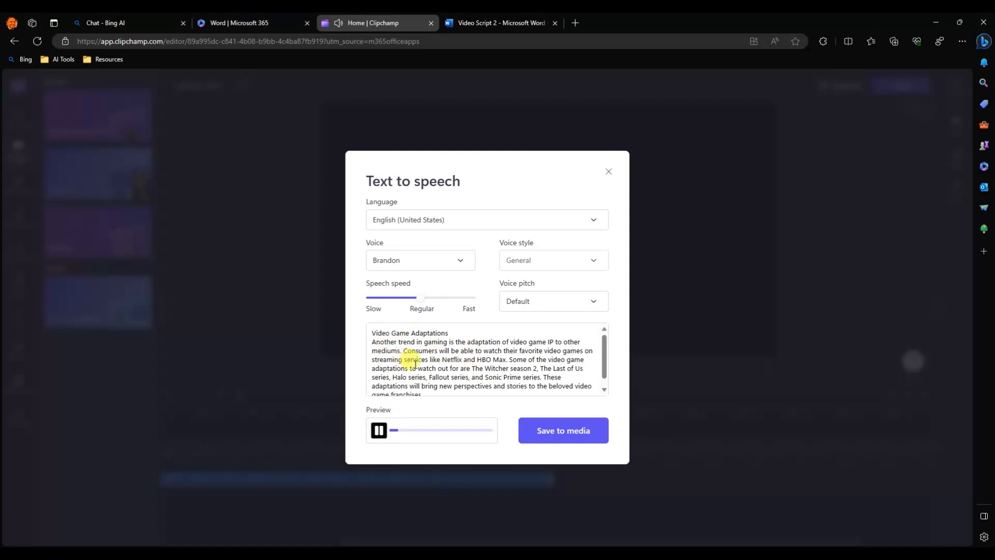
Check the Video Game Adaptations narration text, save it to media and place it after the Cloud and VR Hardware clip on the timeline.
scroll(414, 363, down, 1)
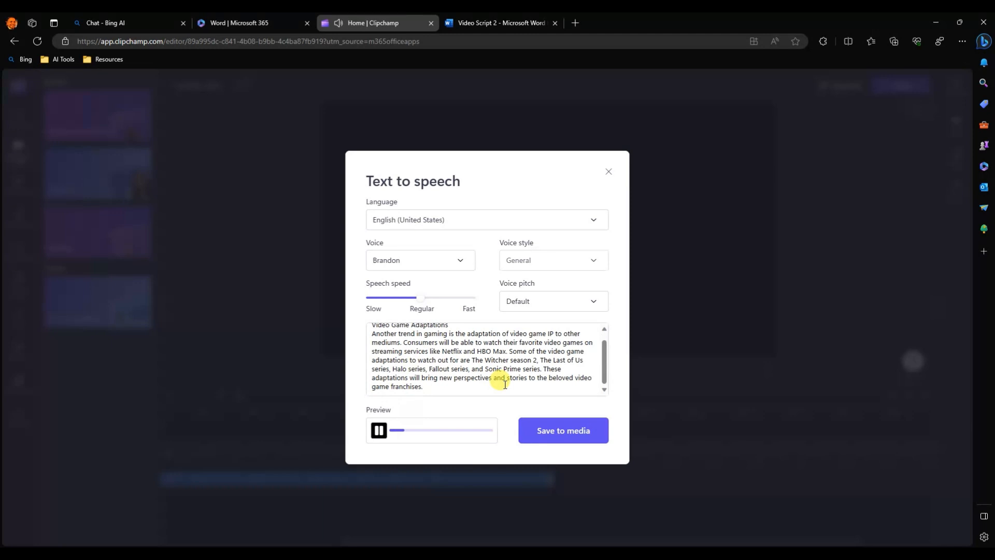
scroll(505, 384, up, 1)
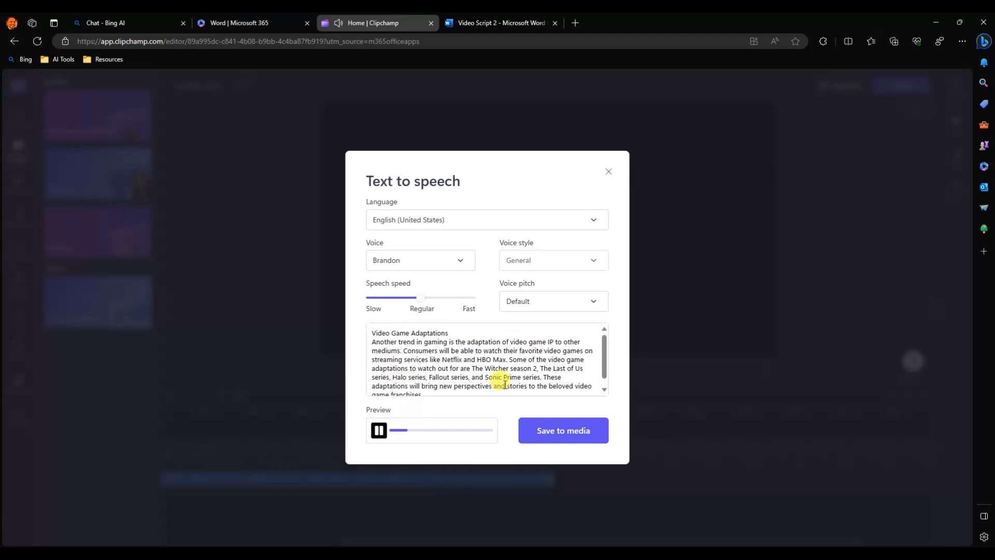
click(555, 435)
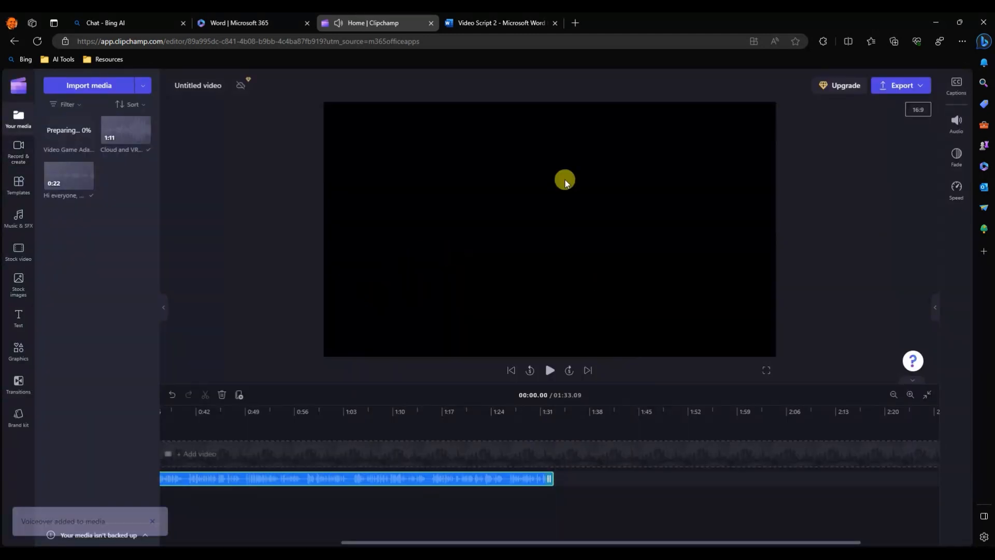
drag(55, 122, 557, 476)
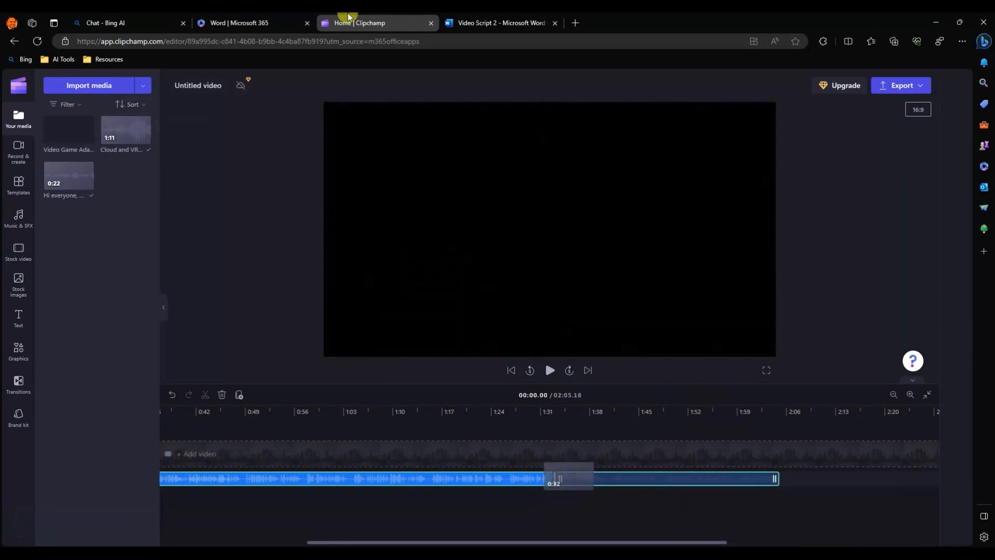
Copy the audio paragraph of the AI and VR Innovations section from the Word script.
click(482, 30)
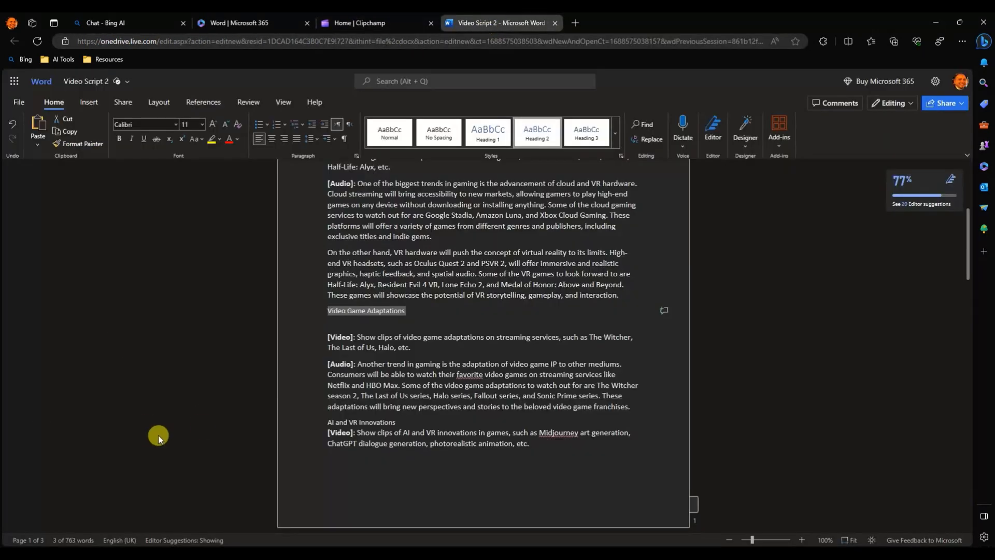
scroll(376, 398, down, 1)
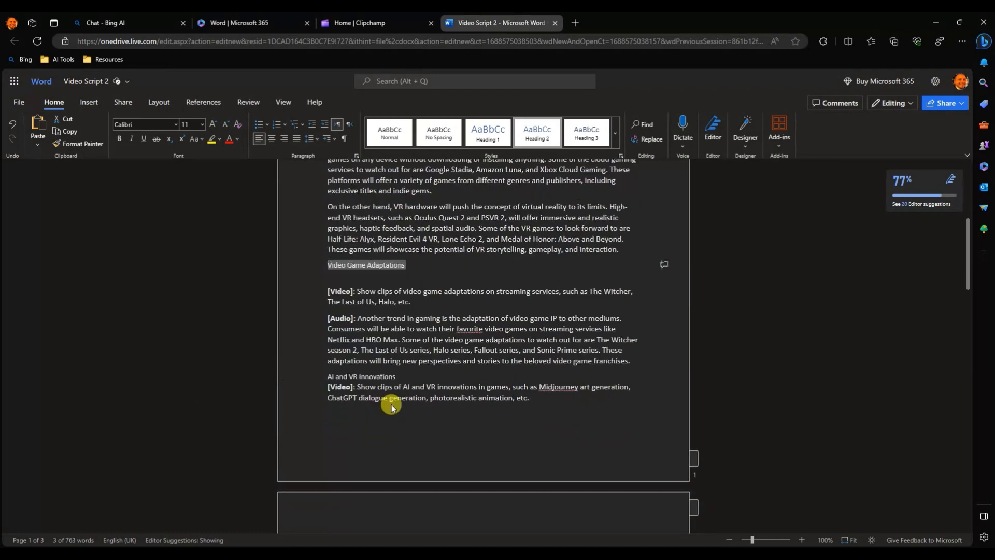
scroll(474, 365, down, 4)
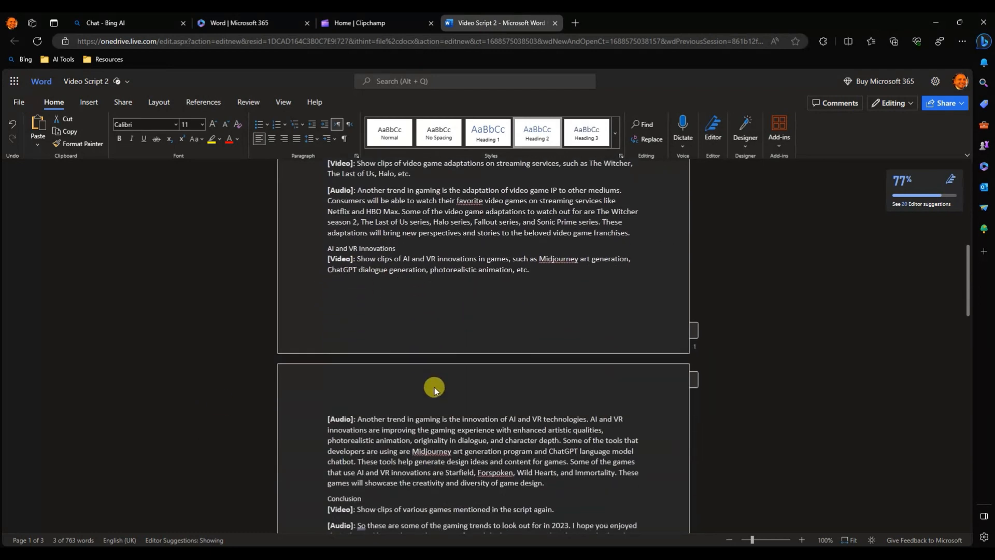
drag(356, 313, 546, 376)
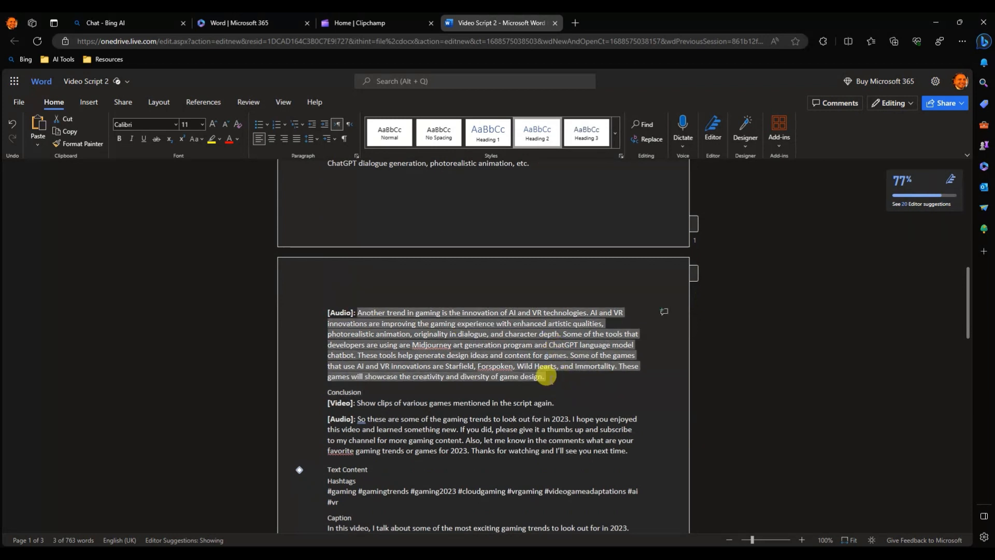
Start a new text-to-speech narration in Clipchamp and paste the copied AI and VR Innovations paragraph as its text.
click(357, 23)
click(18, 153)
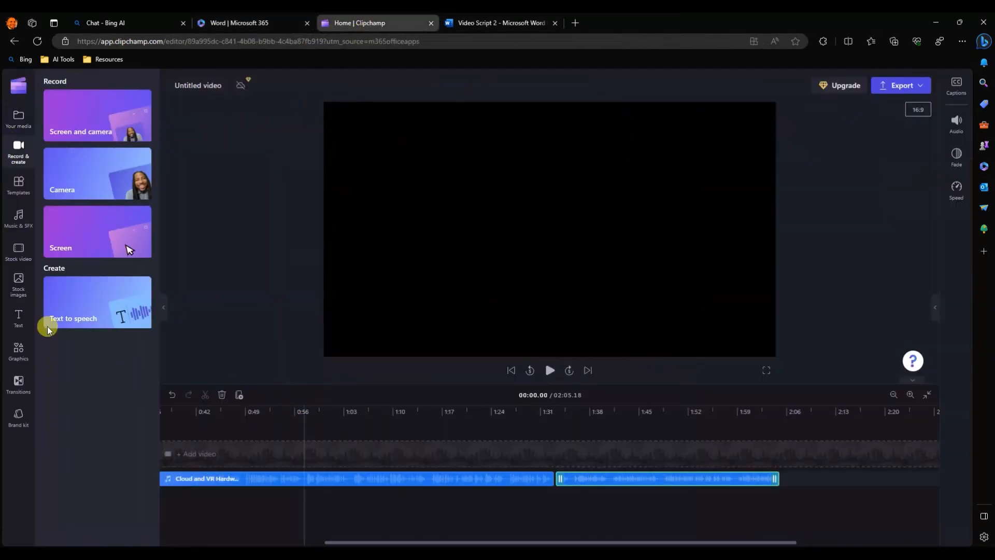
click(106, 326)
click(442, 357)
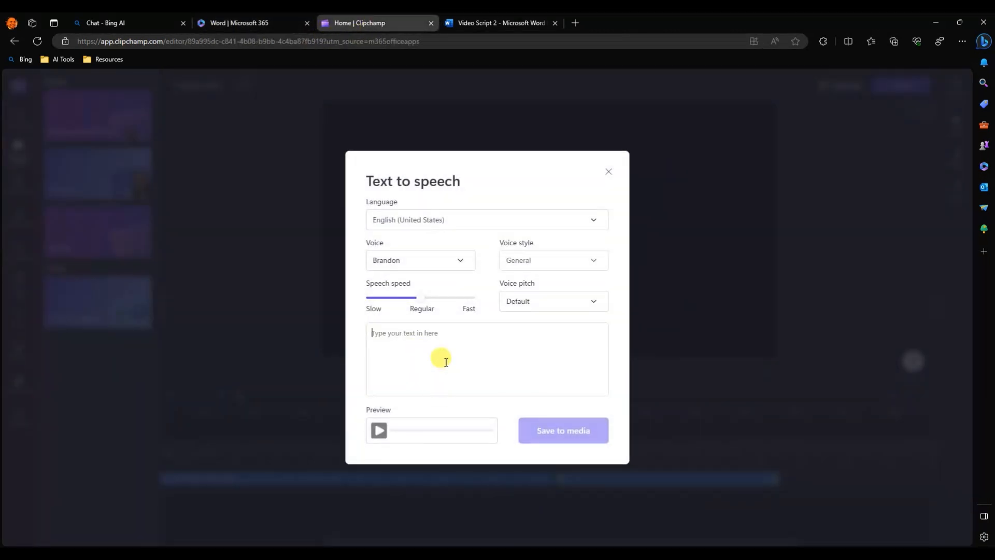
key(ctrl+v)
Copy the heading "AI and VR Innovations" from the Word script onto its own line above the narration text in Clipchamp.
click(537, 30)
scroll(406, 378, up, 3)
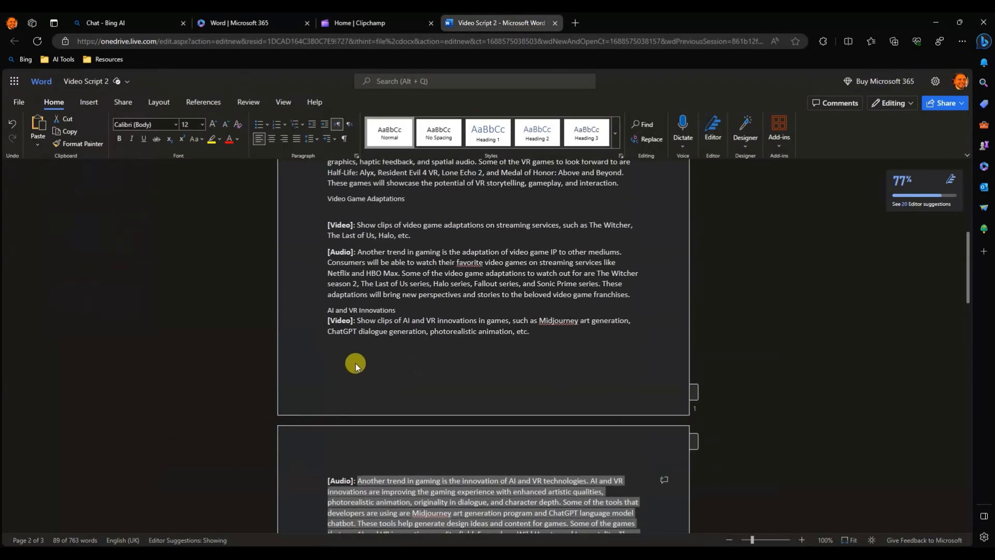
drag(318, 311, 415, 310)
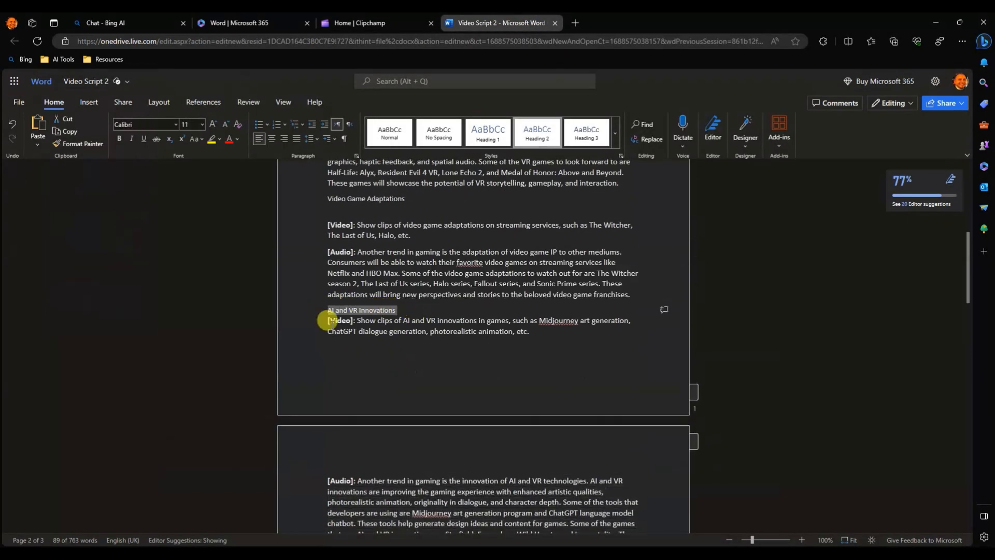
click(359, 23)
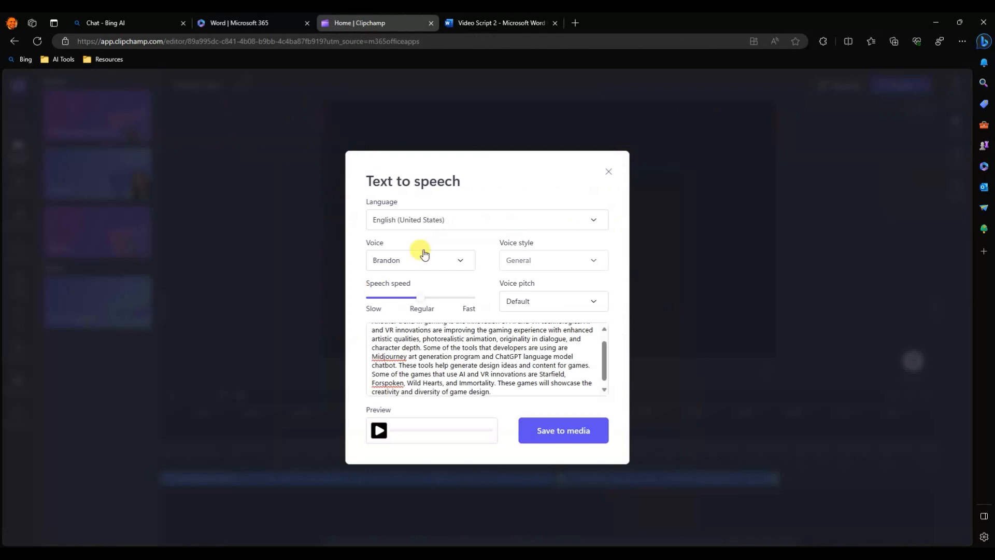
scroll(384, 349, up, 1)
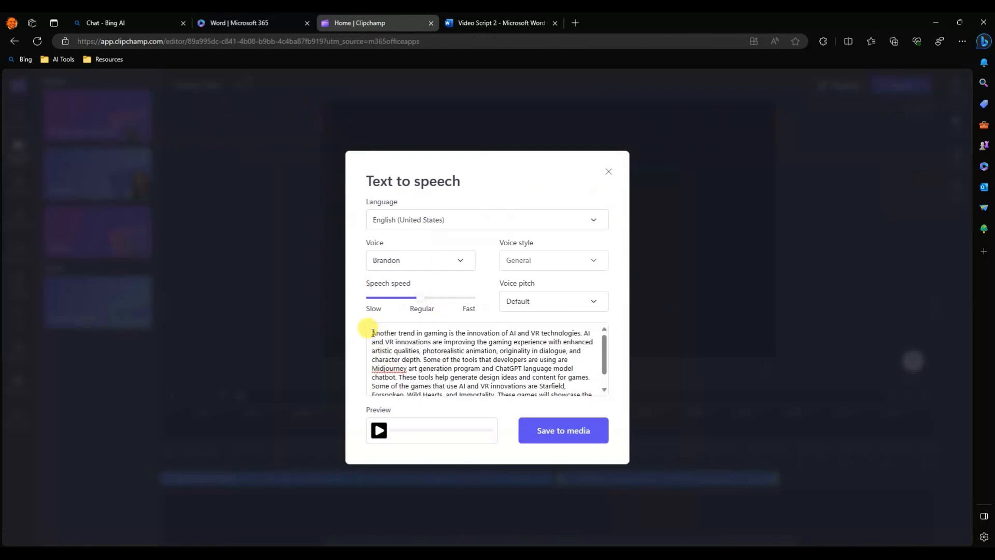
click(373, 333)
text(AI and VR Innovations)
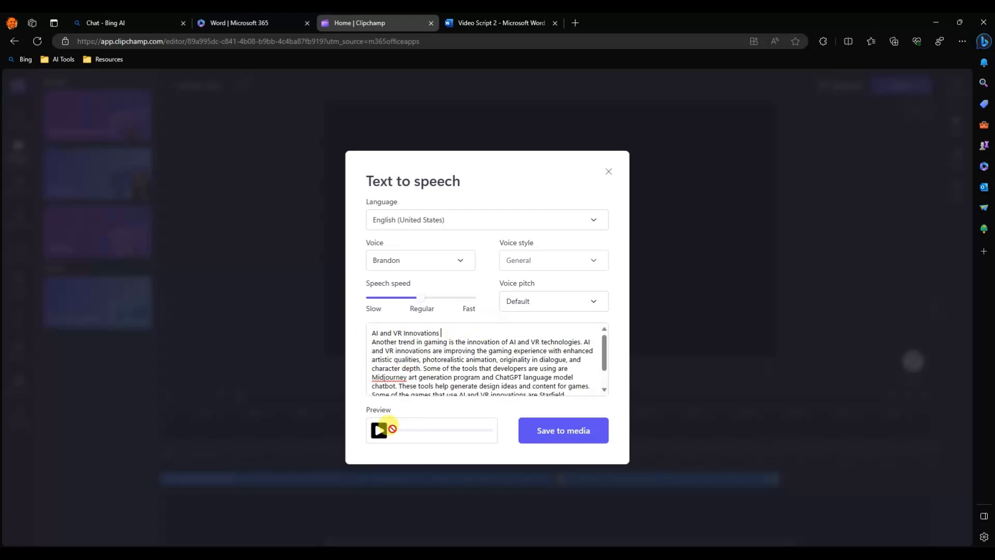
Set the AI and VR Innovations narration's voice to Cora, preview it and save it to media.
click(446, 259)
scroll(409, 409, down, 2)
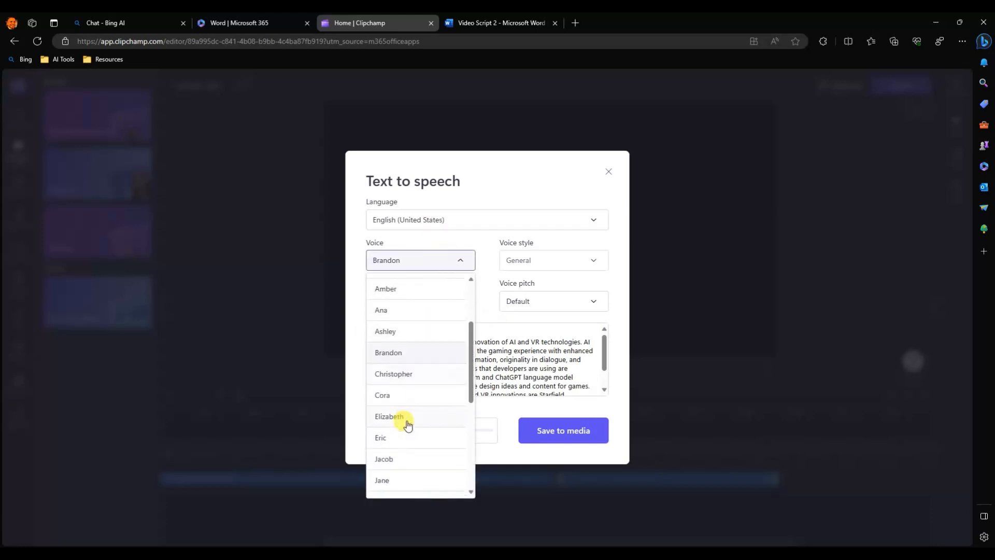
click(410, 398)
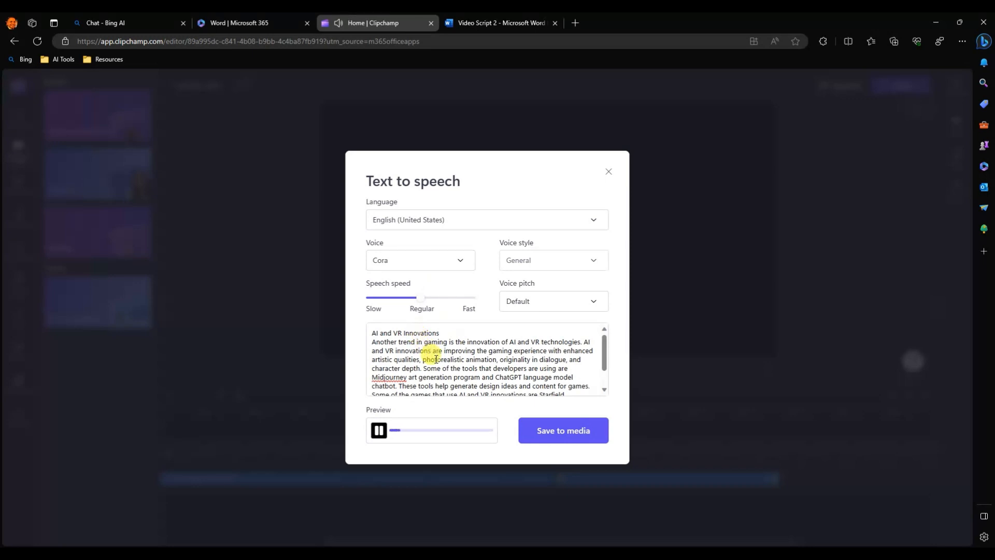
click(573, 427)
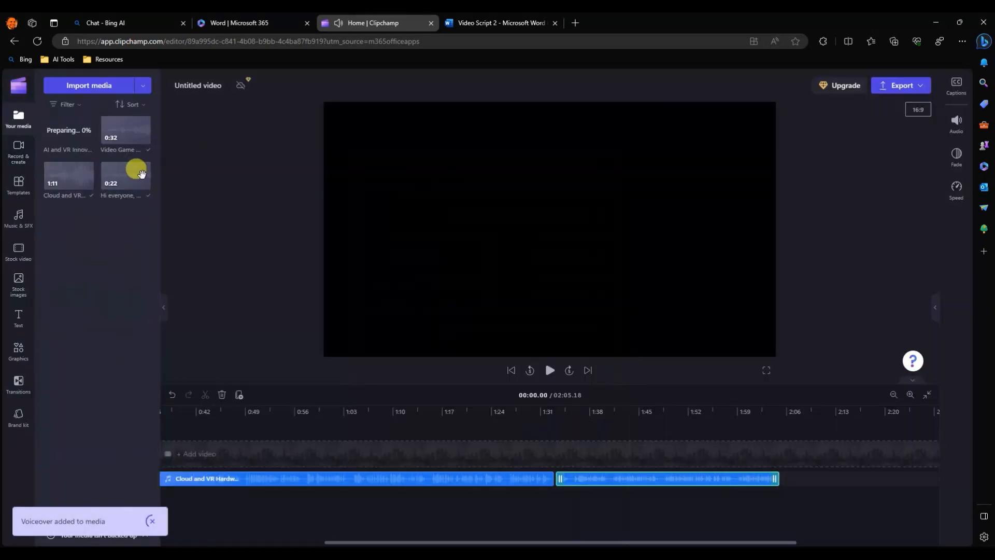
Place the AI and VR Innovations narration directly after the Video Game Adaptations clip on the timeline's audio track.
drag(57, 122, 780, 477)
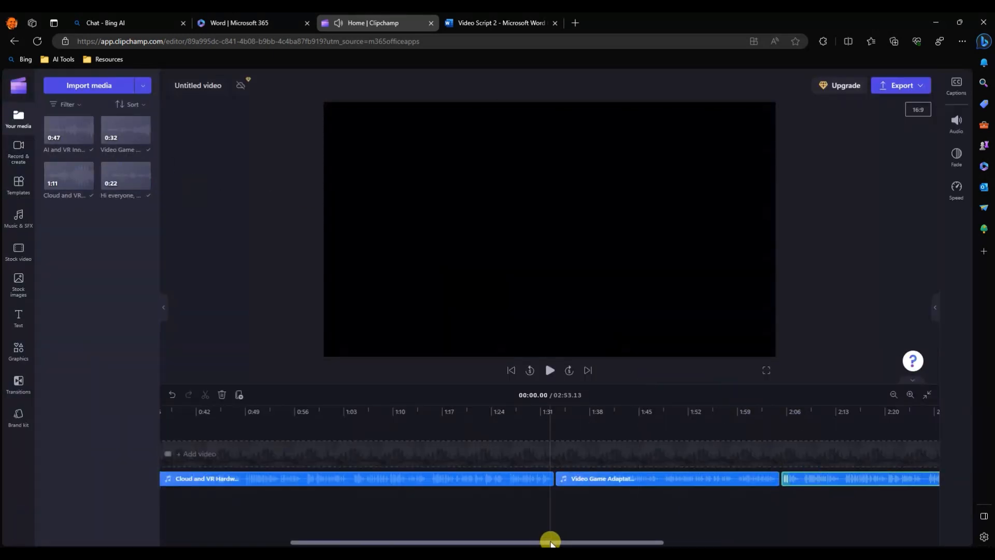
drag(549, 540, 789, 539)
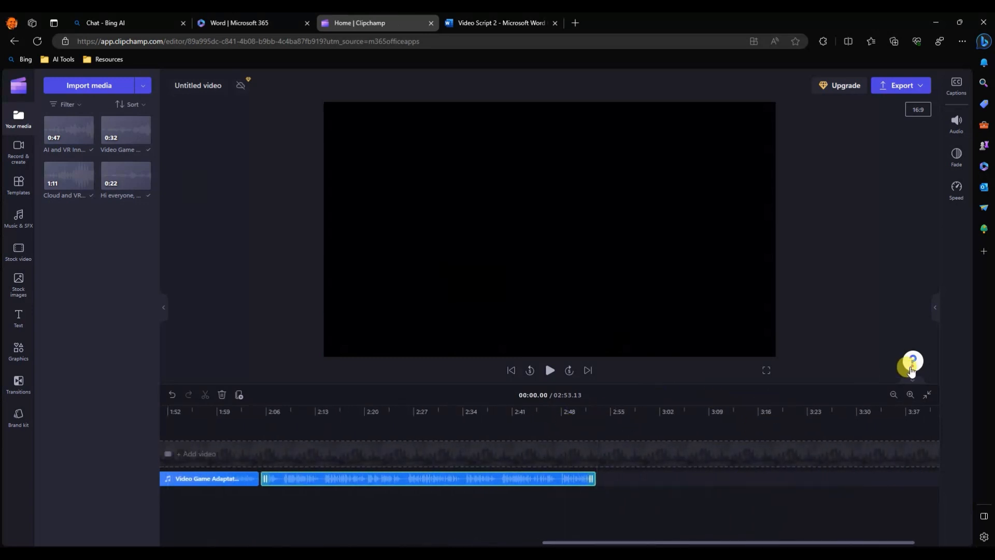
click(892, 395)
click(892, 395)
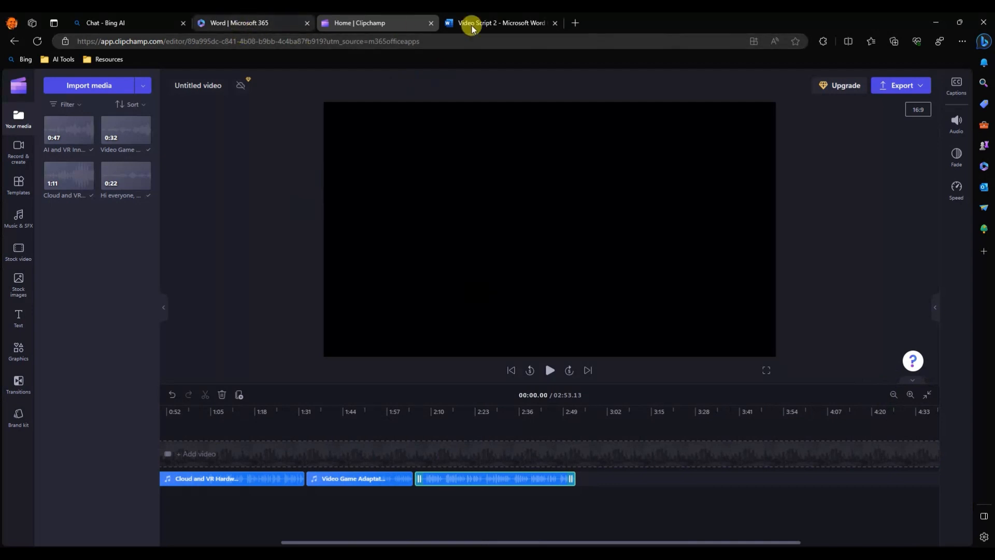
Copy the audio paragraph of the Conclusion section from the Word script.
click(517, 21)
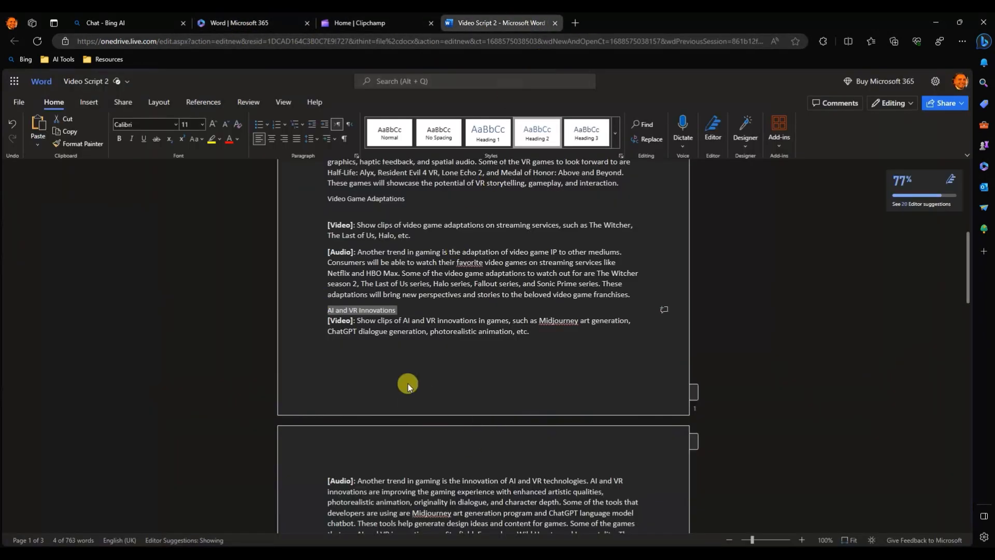
scroll(408, 384, down, 6)
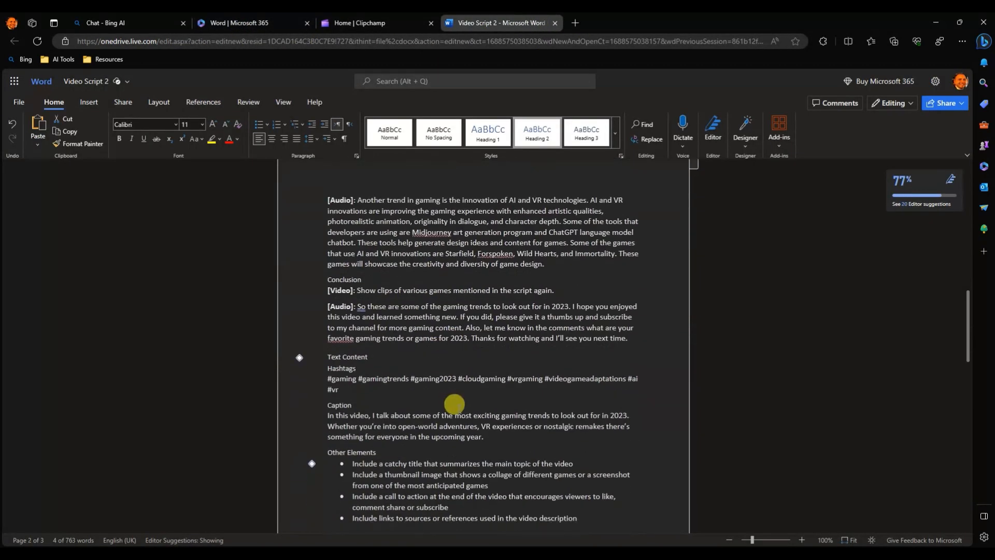
scroll(454, 403, down, 1)
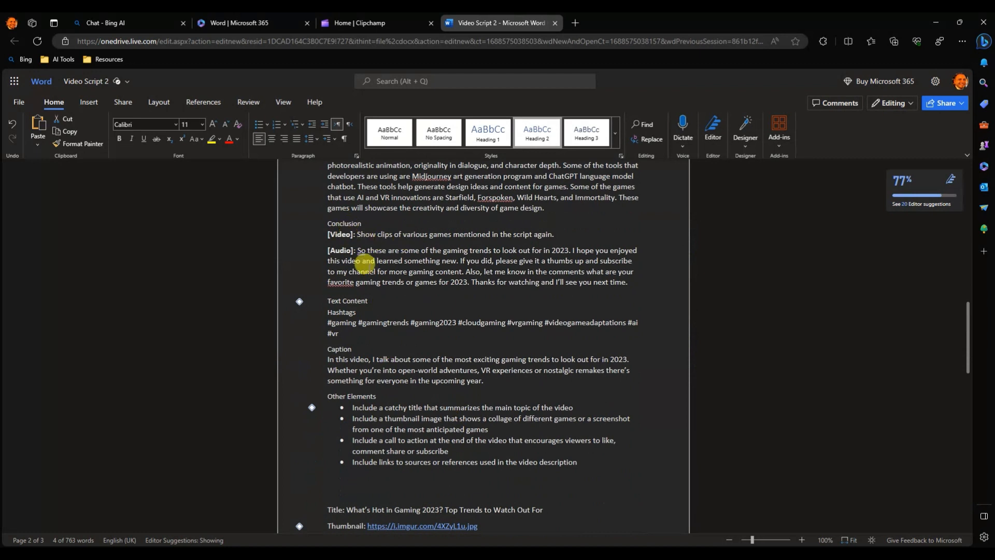
drag(357, 250, 647, 280)
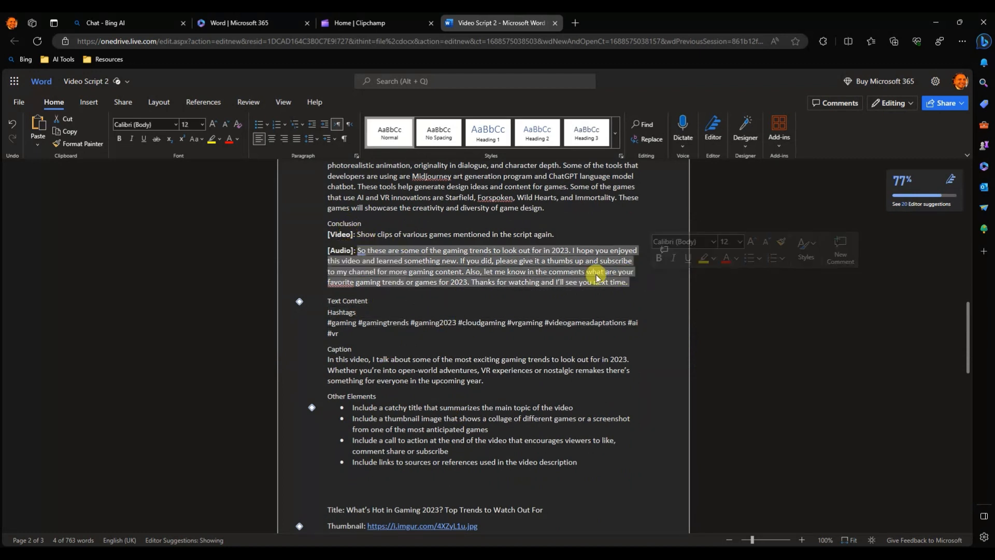
right_click(597, 279)
click(608, 322)
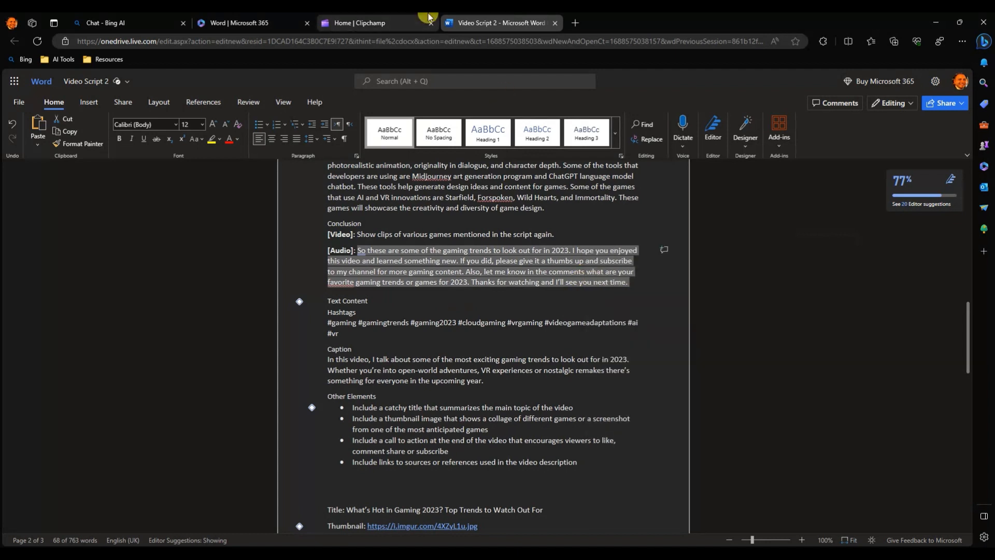
Start a new text-to-speech narration in Clipchamp with the voice Guy and paste the copied Conclusion paragraph as its text.
click(374, 24)
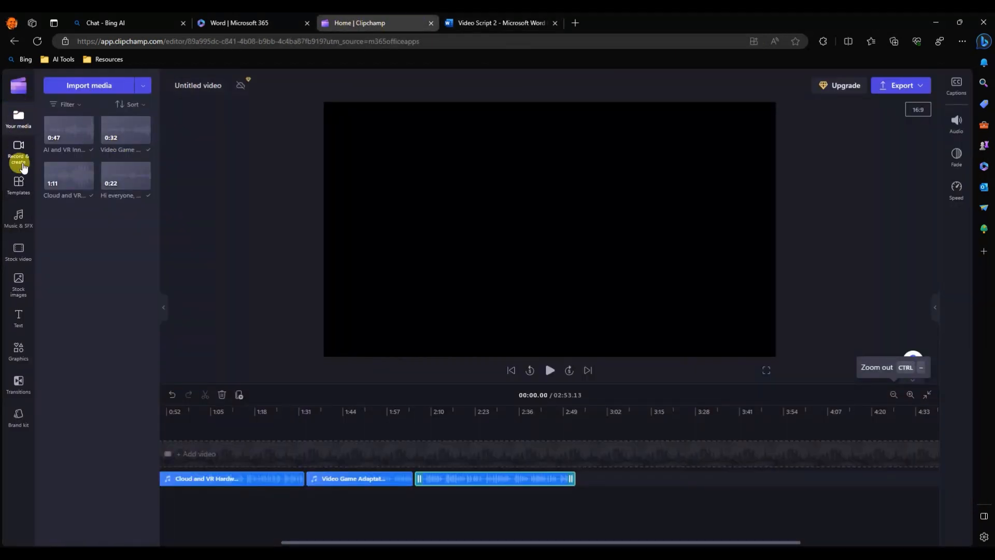
click(28, 147)
click(98, 304)
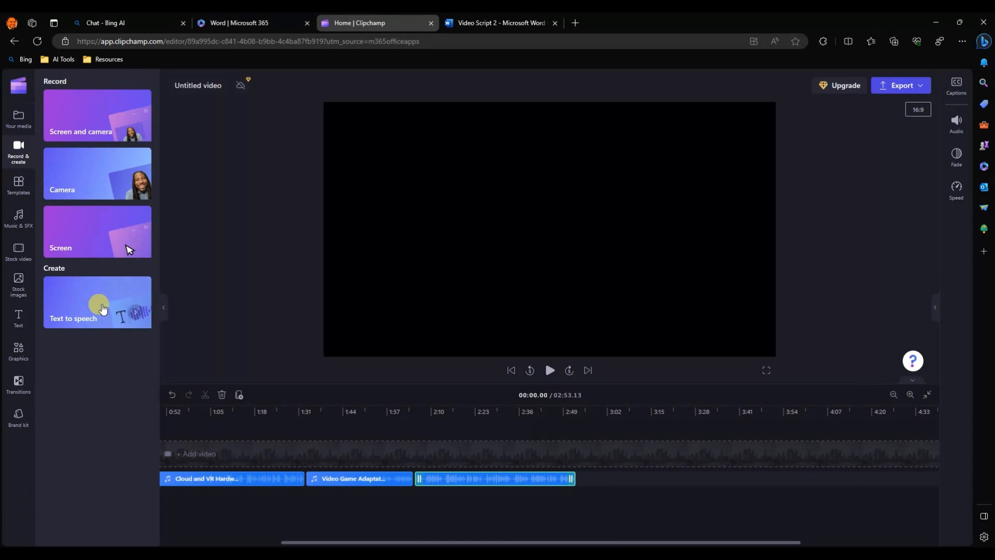
click(444, 260)
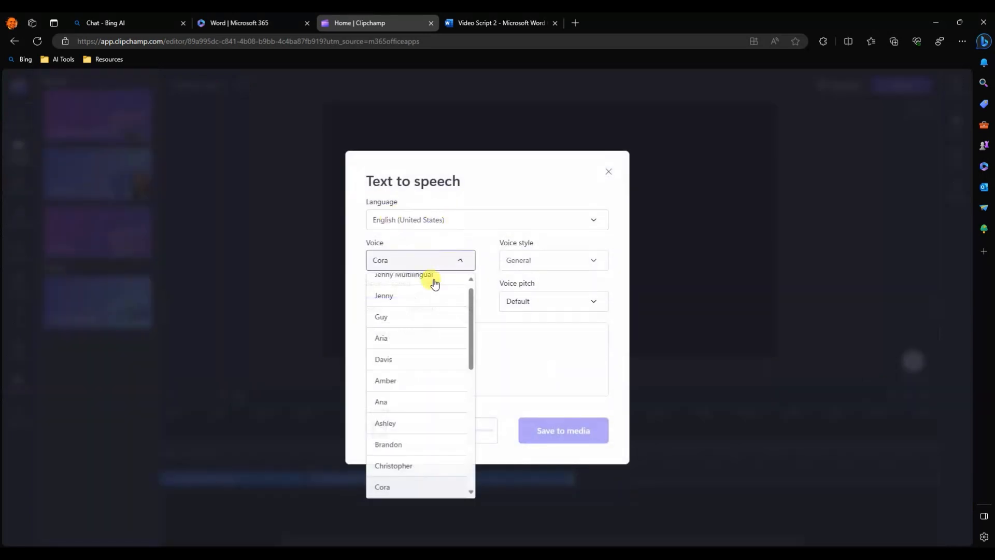
click(392, 314)
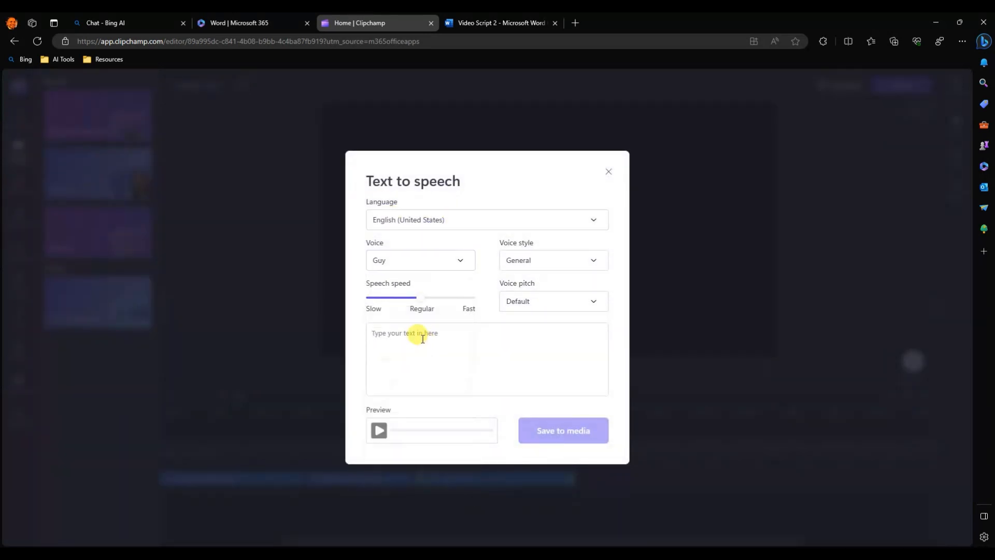
click(423, 338)
key(ctrl+v)
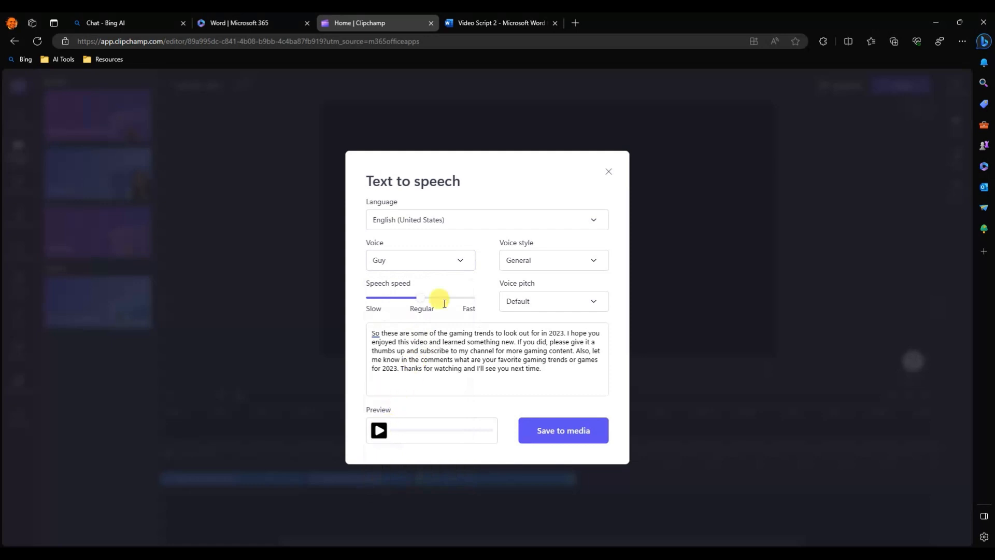
Copy the heading "Conclusion" from the Word script onto its own line above the closing narration text in Clipchamp.
click(508, 23)
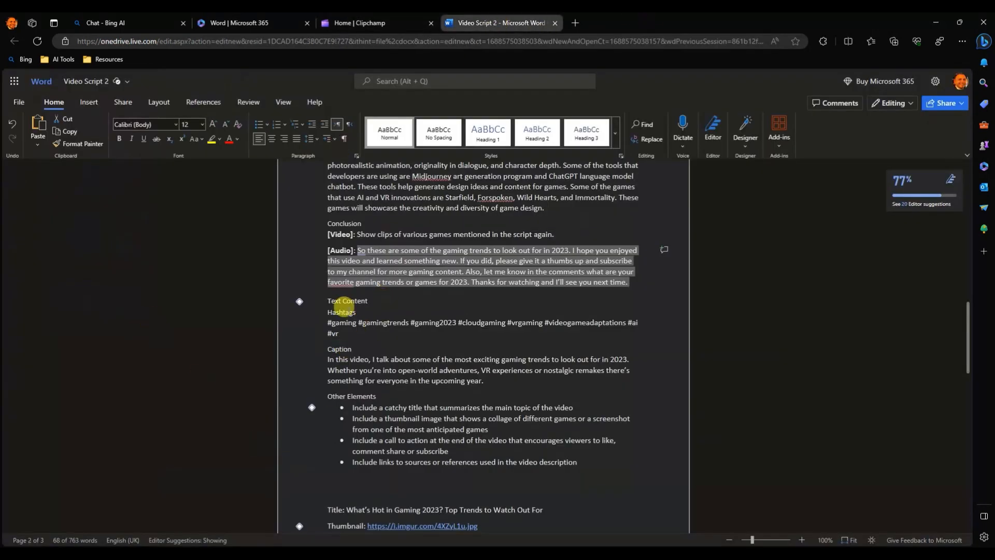
click(321, 223)
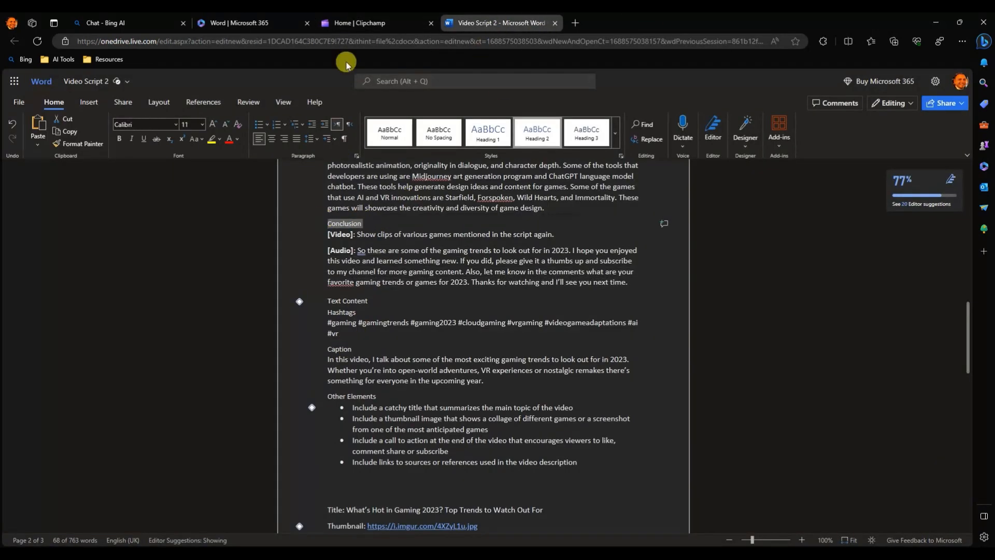
click(357, 22)
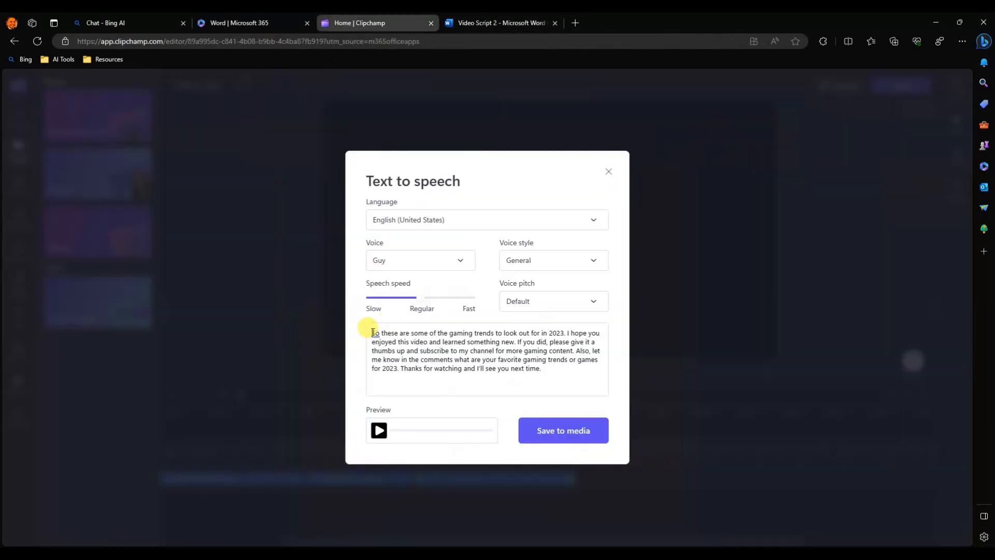
click(373, 332)
key(ctrl+v)
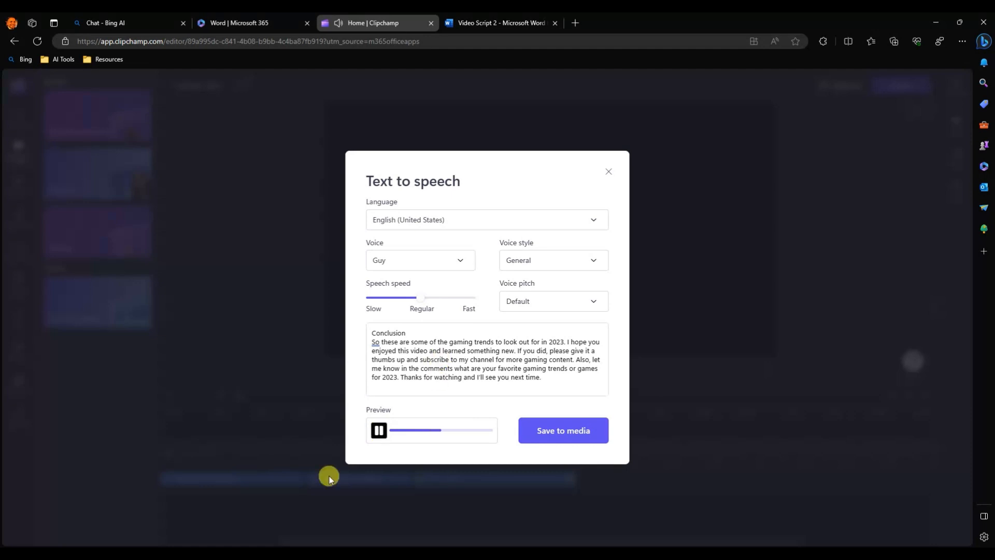
Save the Conclusion narration to media, place it after the AI and VR Innovations clip and play back the timeline's start.
click(379, 431)
click(549, 435)
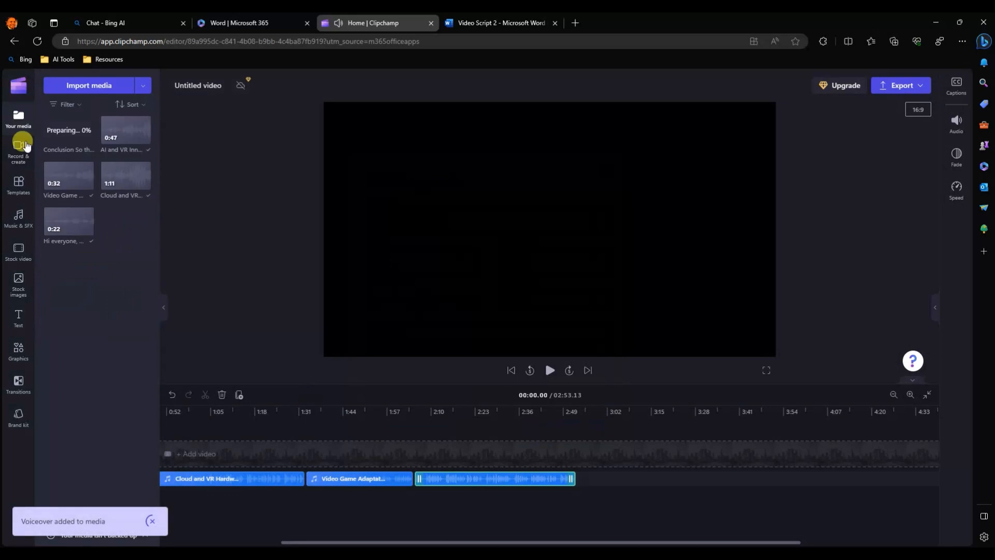
drag(60, 127, 584, 480)
drag(605, 543, 486, 543)
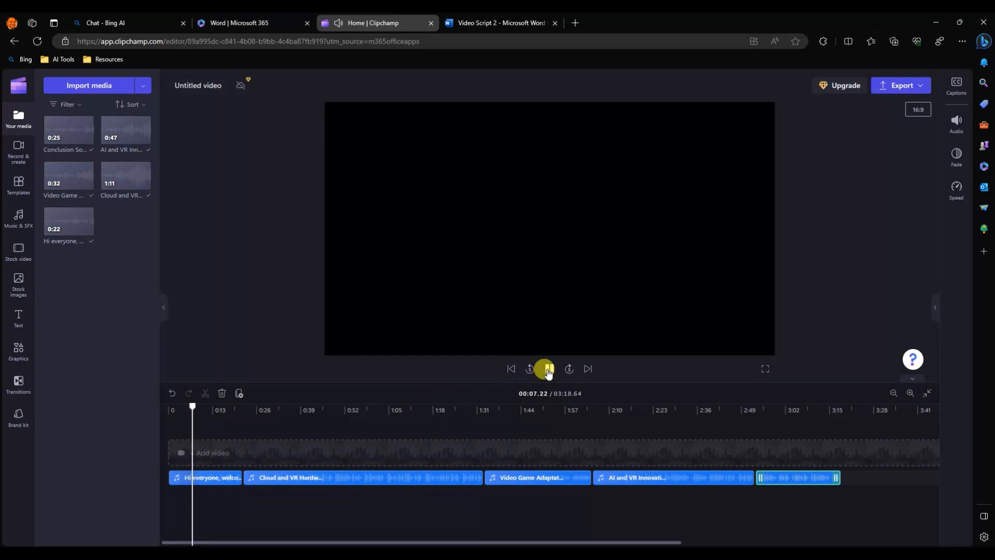
click(549, 369)
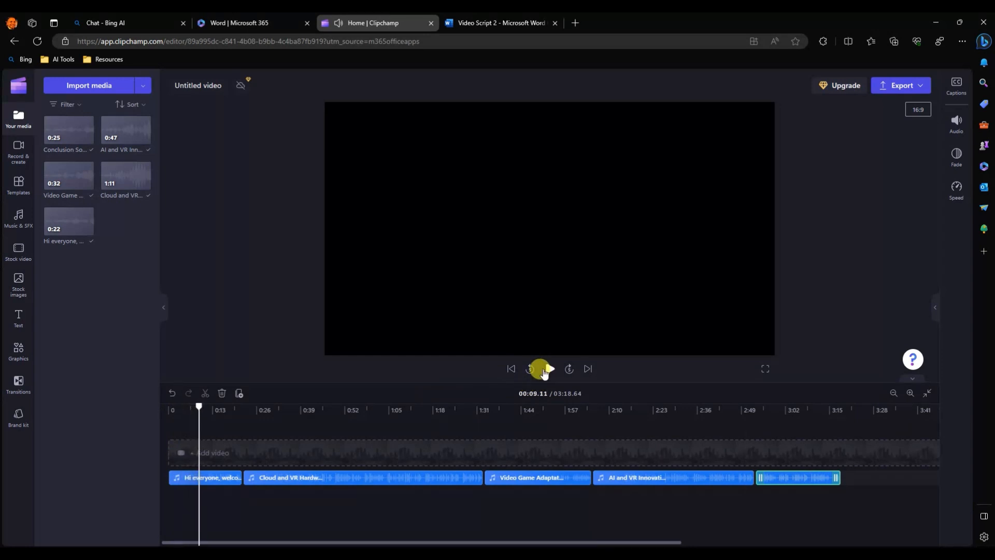